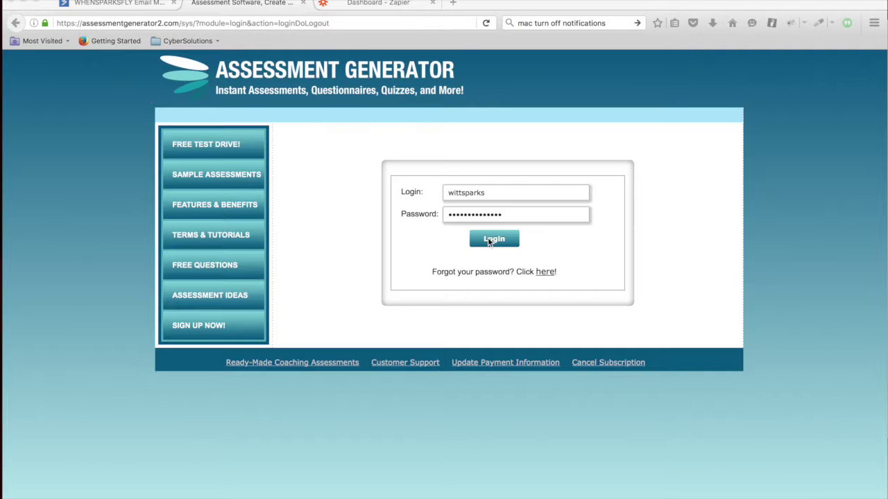
# Sign in to Assessment Generator and view the Personality Assessment's Introvert and Extrovert question types.
pyautogui.click(488, 240)
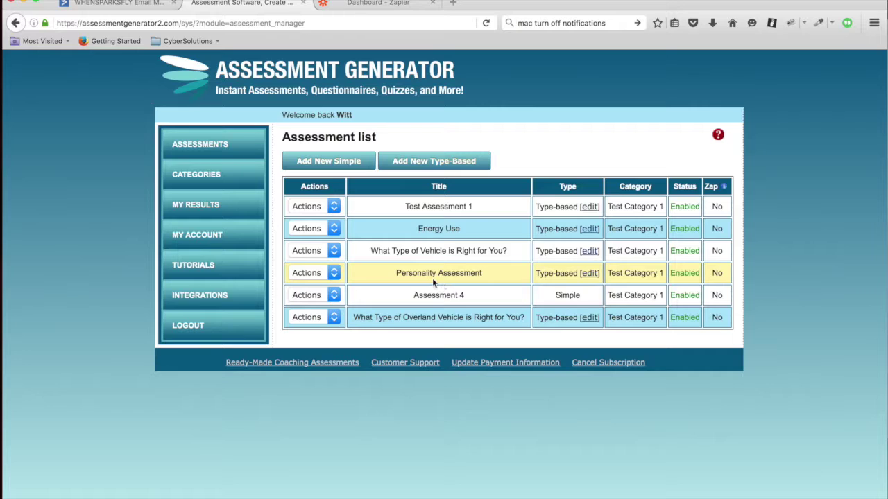
pyautogui.click(335, 274)
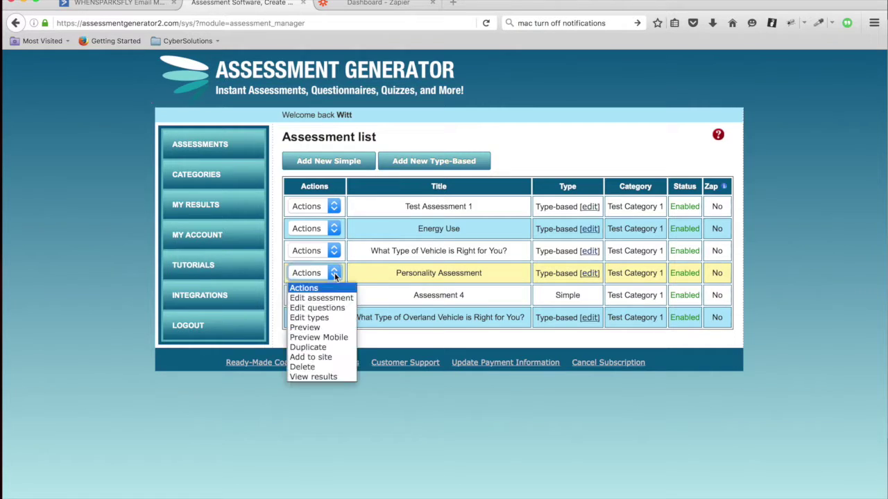
pyautogui.click(330, 318)
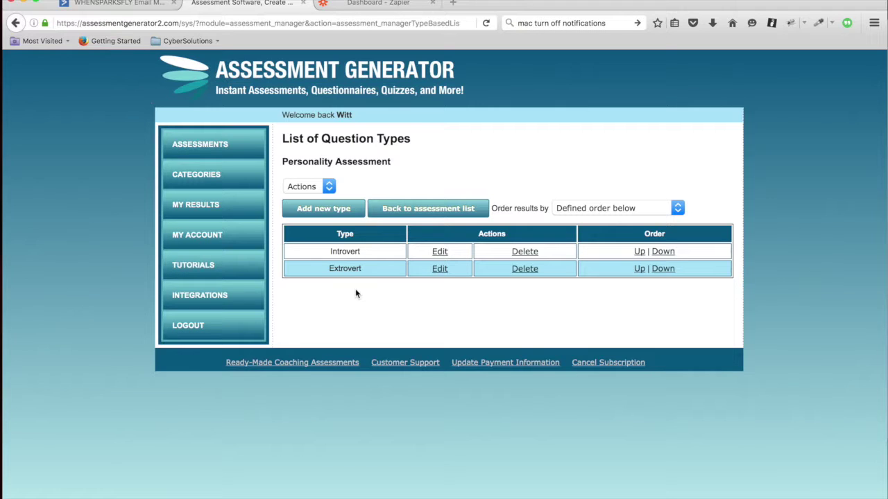
pyautogui.click(108, 6)
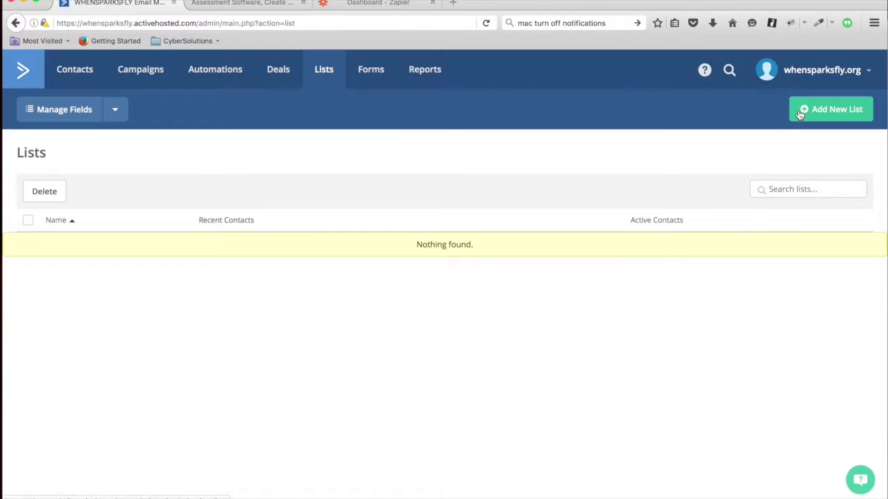
pyautogui.click(819, 111)
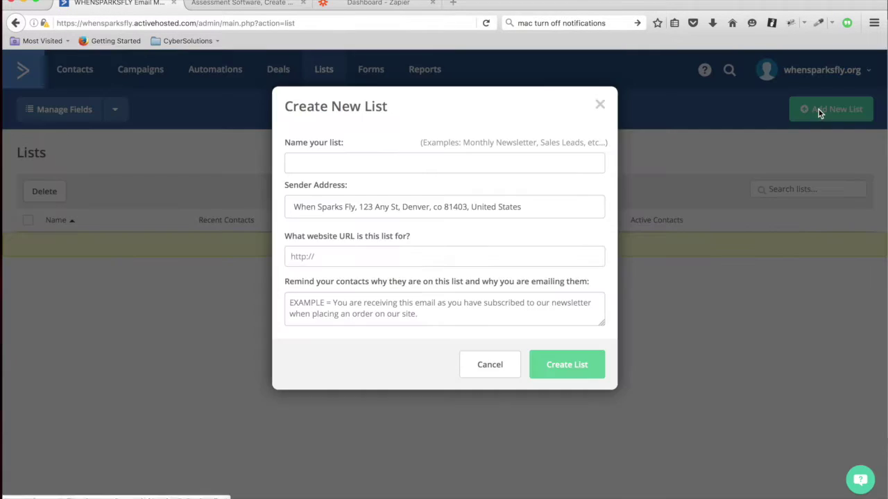
pyautogui.click(367, 162)
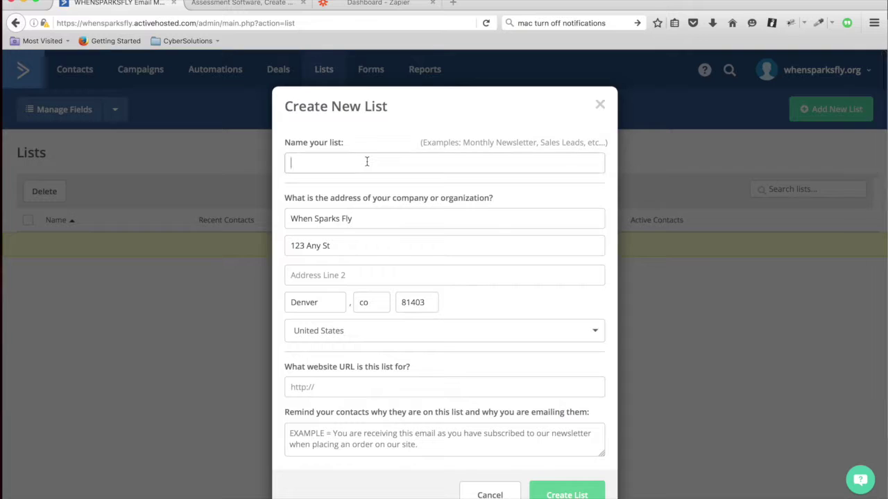
pyautogui.write('Personality Assessment')
pyautogui.click(340, 390)
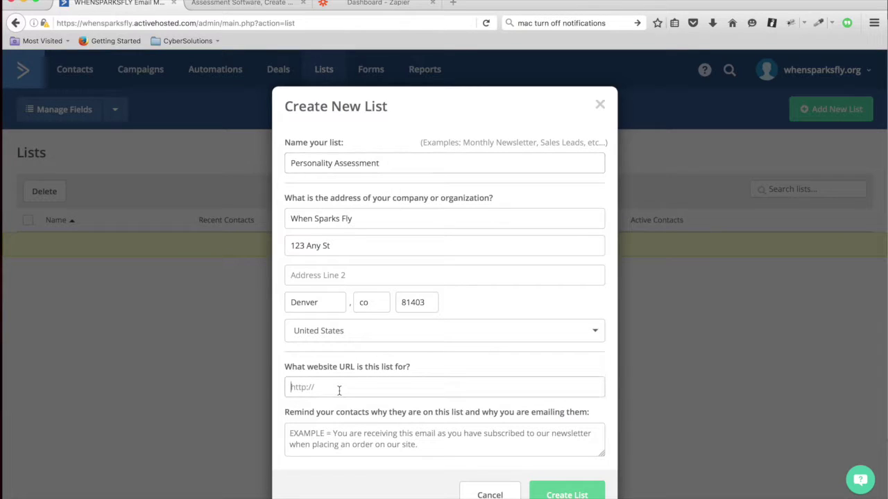
pyautogui.write('http://assessmentgenerator.com')
pyautogui.press('Tab')
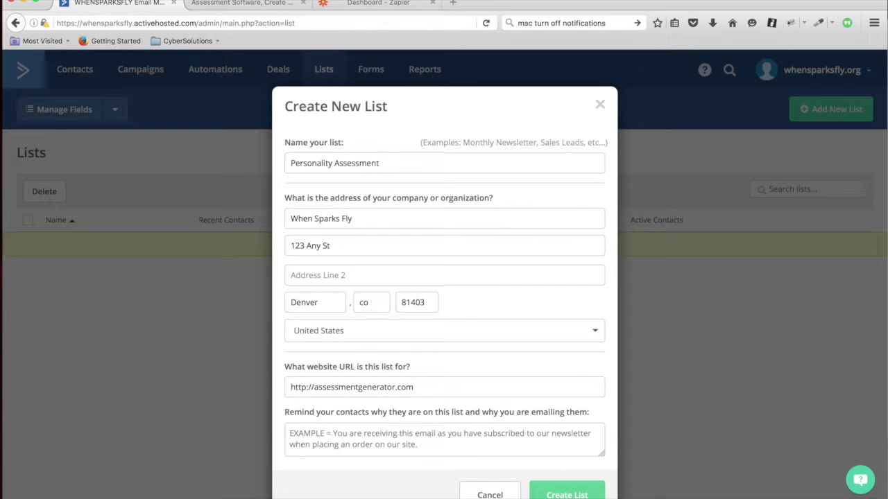
pyautogui.write('You')
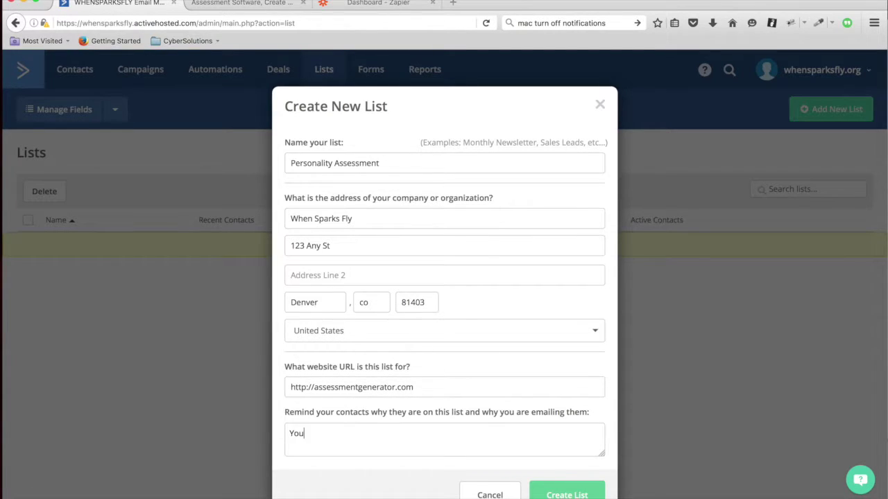
pyautogui.write(' are on my list.')
pyautogui.click(581, 494)
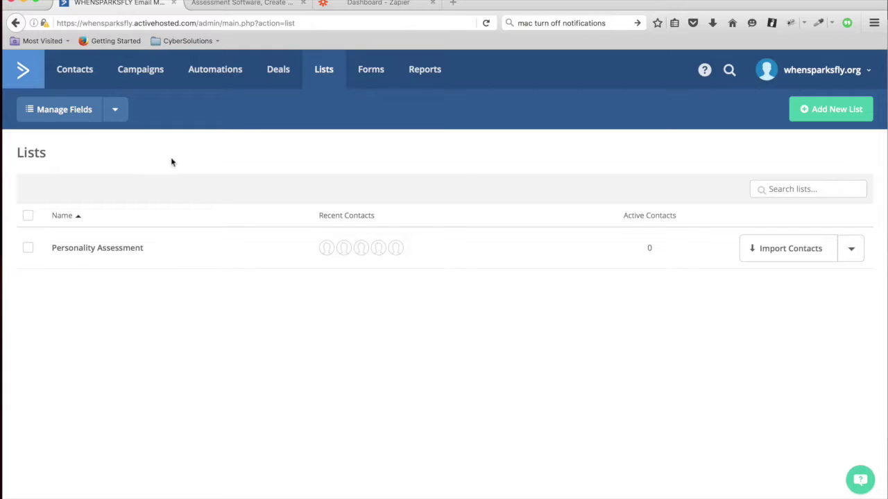
# Add a text-input custom contact field named 'Introversion Score'.
pyautogui.click(81, 118)
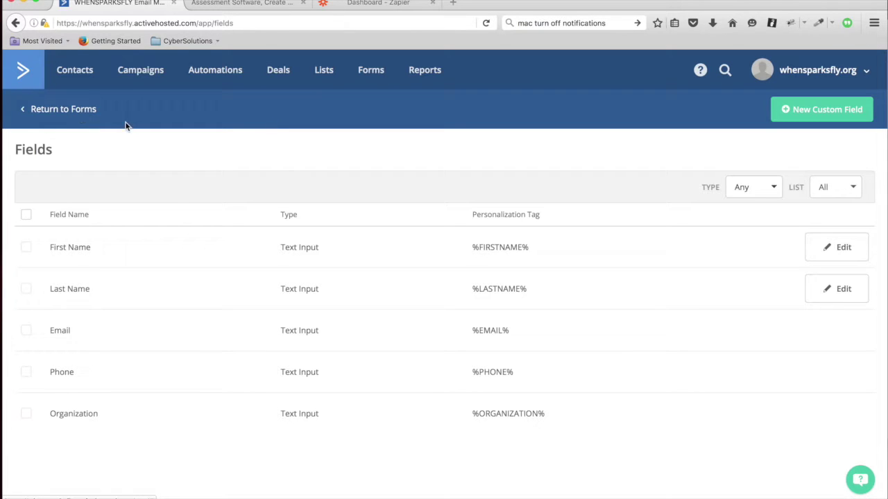
pyautogui.click(811, 113)
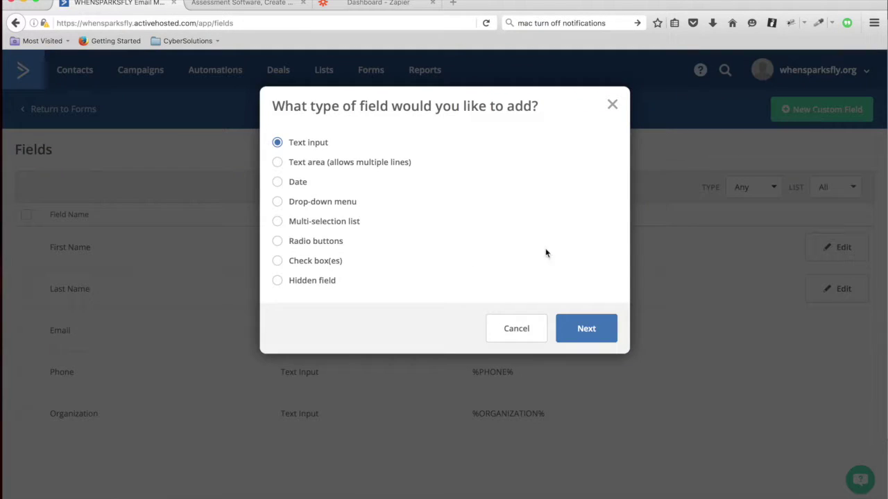
pyautogui.click(591, 328)
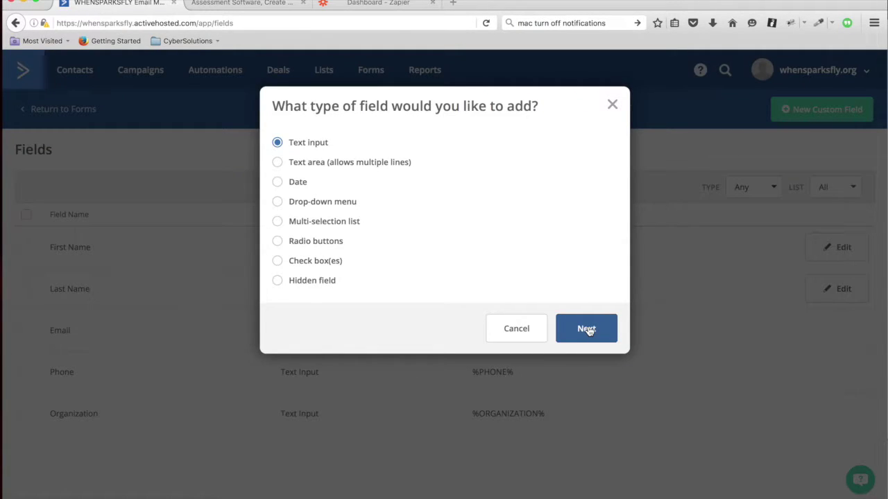
pyautogui.click(409, 162)
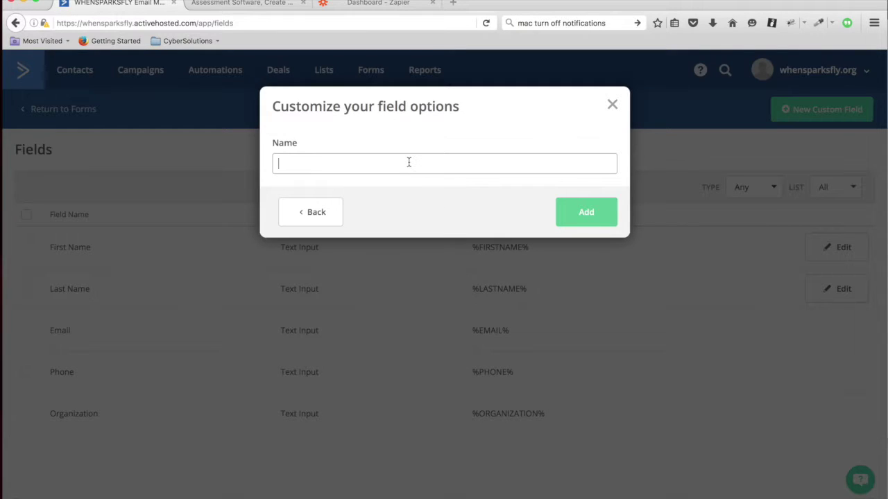
pyautogui.write('Introversion Score')
pyautogui.click(590, 207)
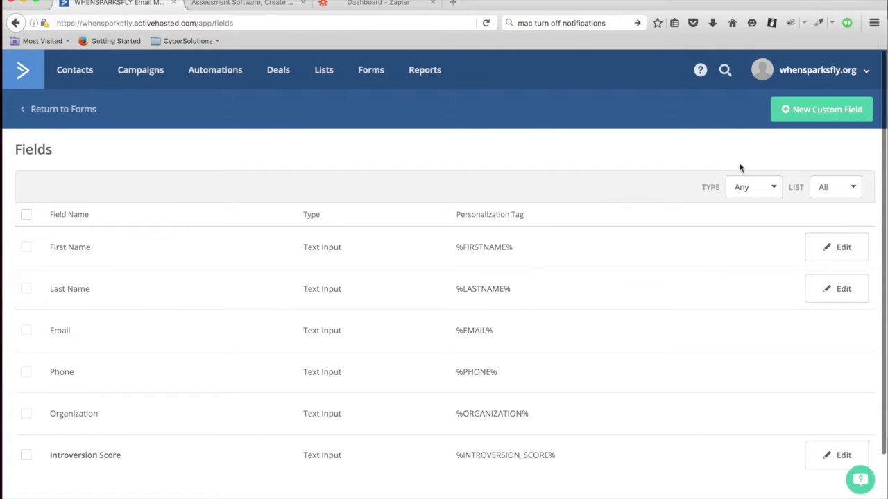
# Add a second text-input field 'Extroversion Score' and return to the Lists page.
pyautogui.click(822, 109)
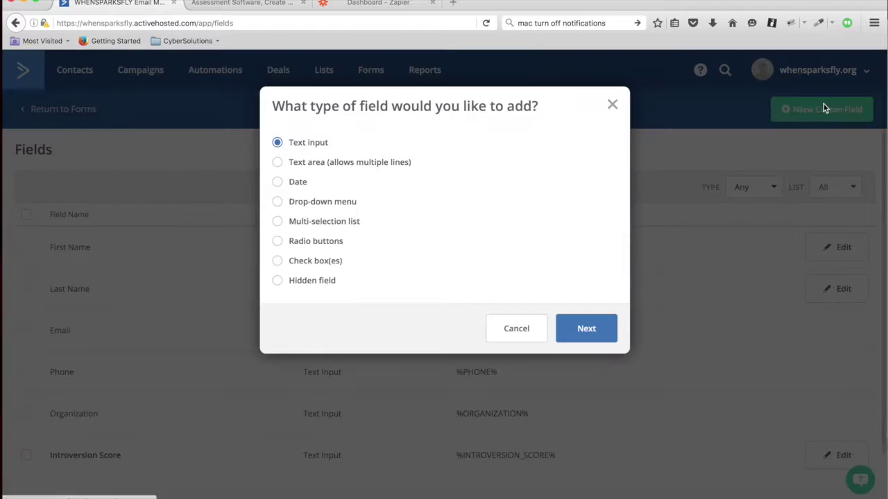
pyautogui.click(582, 330)
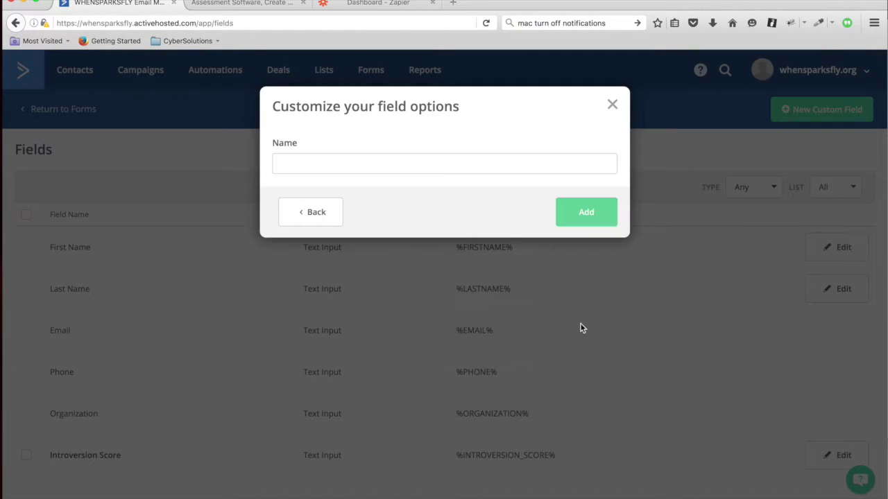
pyautogui.click(435, 165)
pyautogui.write('Extrov')
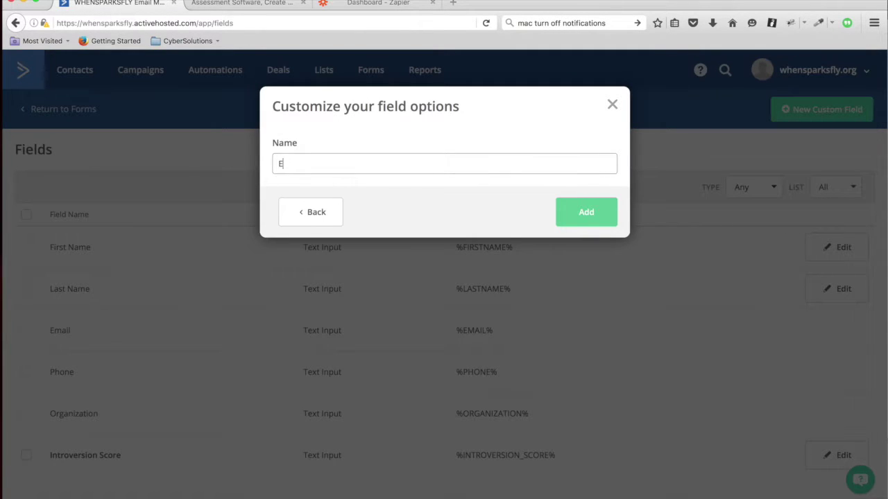
pyautogui.write('ersion Score')
pyautogui.click(585, 212)
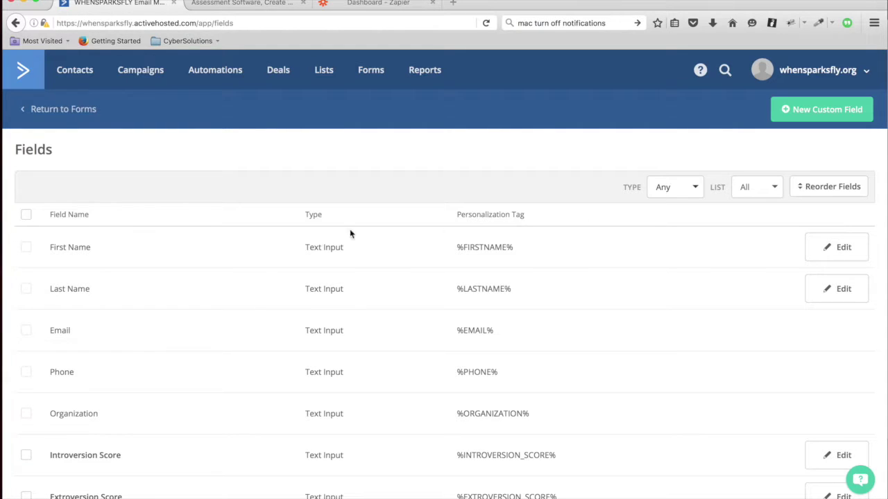
pyautogui.click(324, 77)
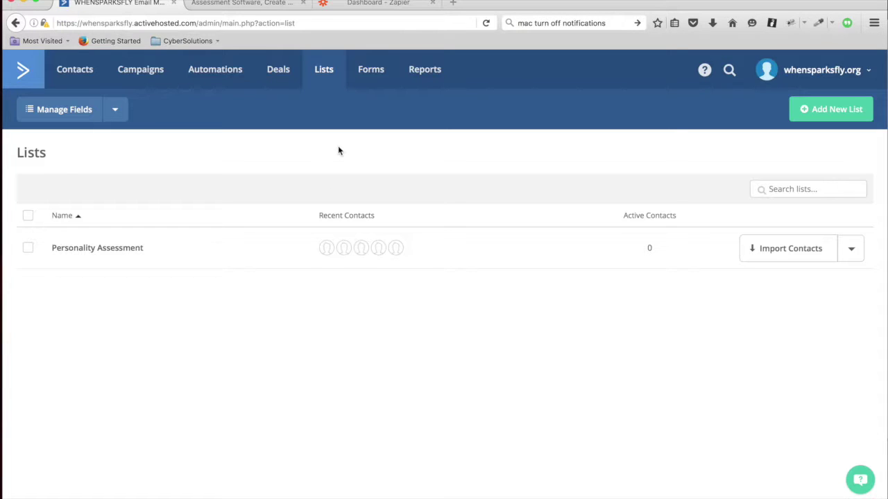
# Create a new segment named 'Introverts' on the Personality Assessment list.
pyautogui.click(853, 251)
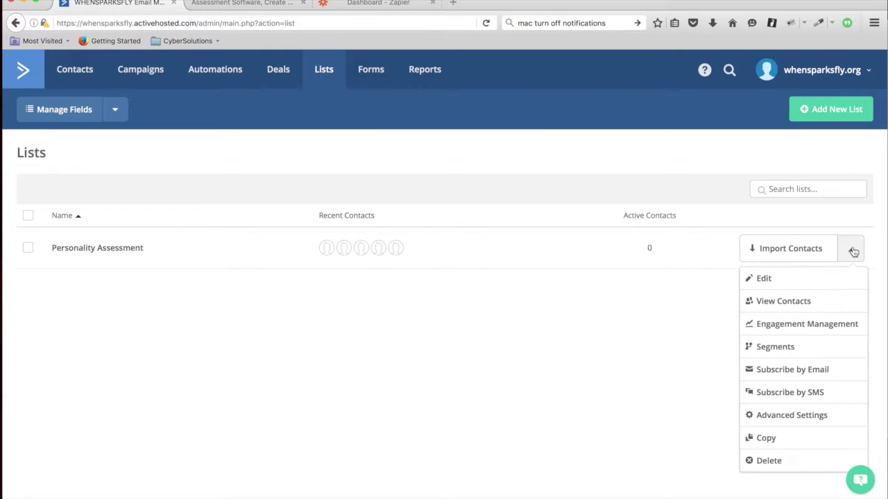
pyautogui.click(768, 352)
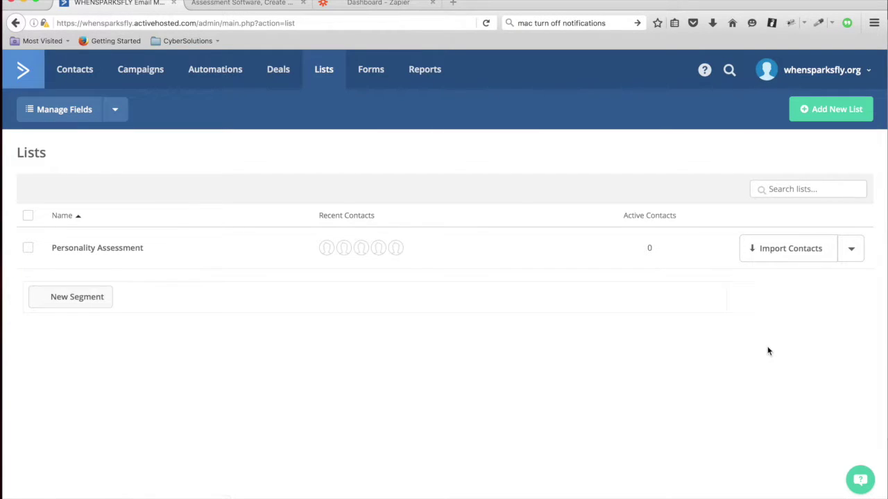
pyautogui.click(89, 300)
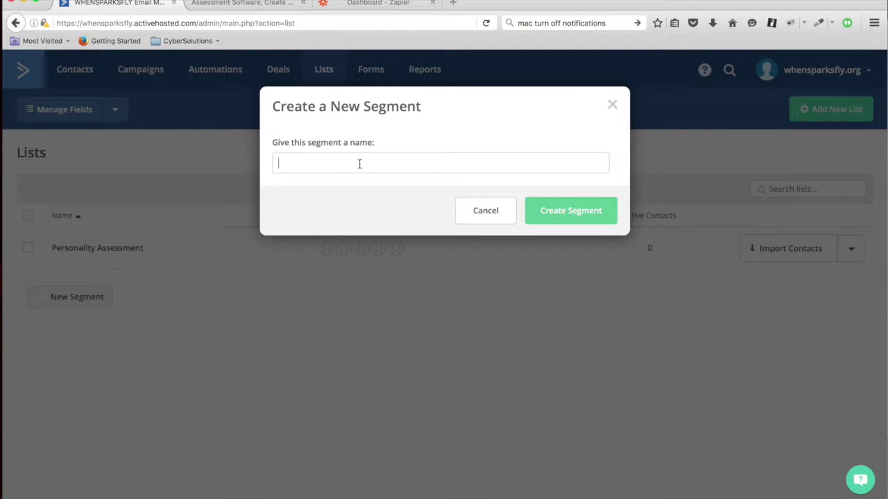
pyautogui.write('Introverts')
pyautogui.click(568, 208)
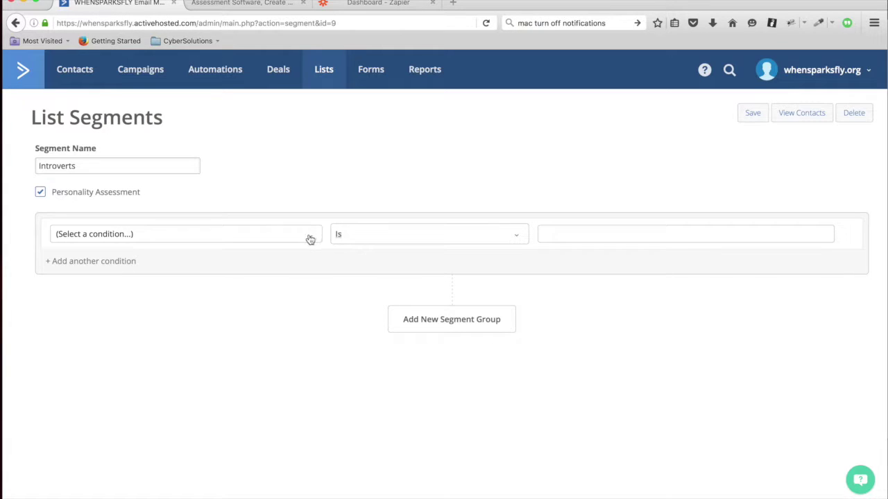
# Set the condition Introversion Score greater than 10, save the segment, and go back to Lists.
pyautogui.click(310, 240)
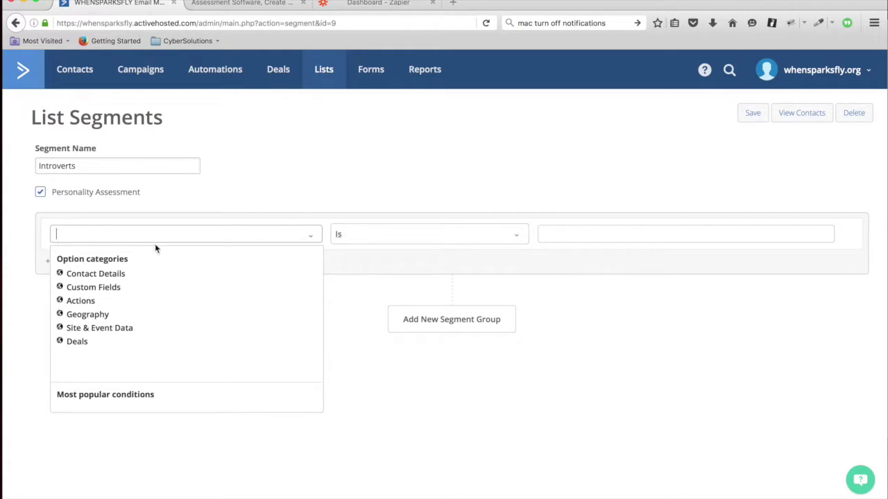
pyautogui.click(98, 288)
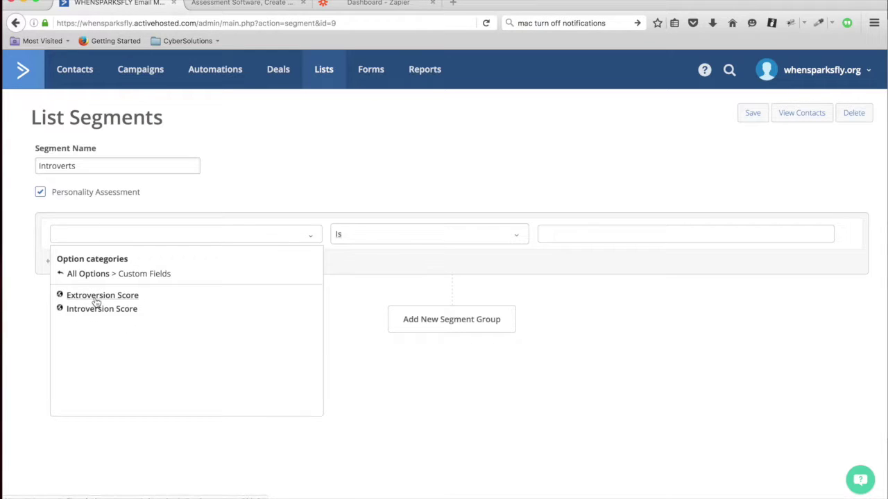
pyautogui.click(94, 310)
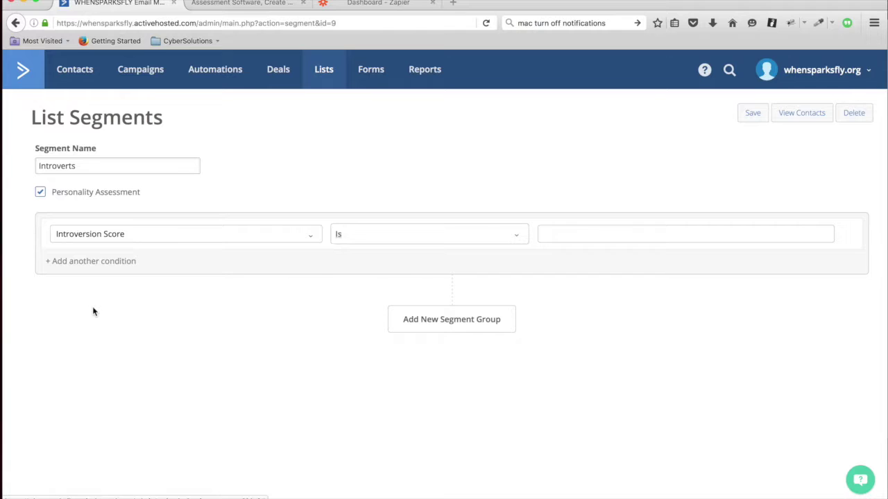
pyautogui.click(517, 234)
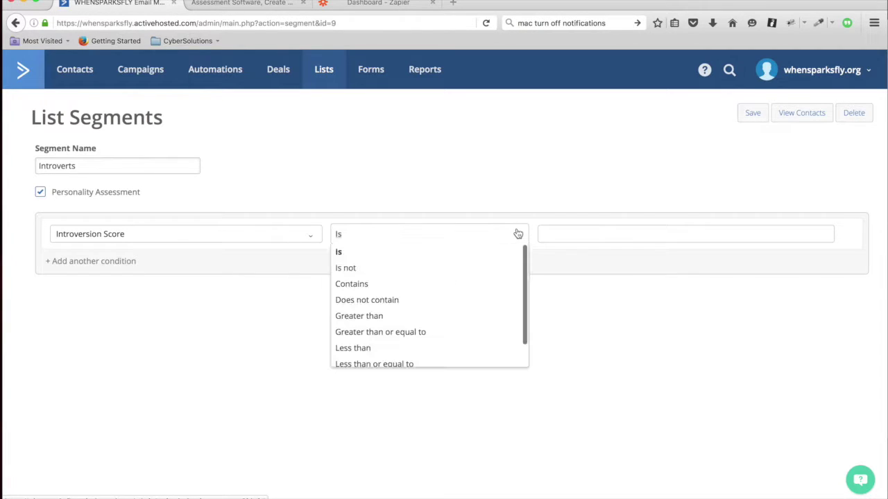
pyautogui.click(371, 319)
pyautogui.click(624, 235)
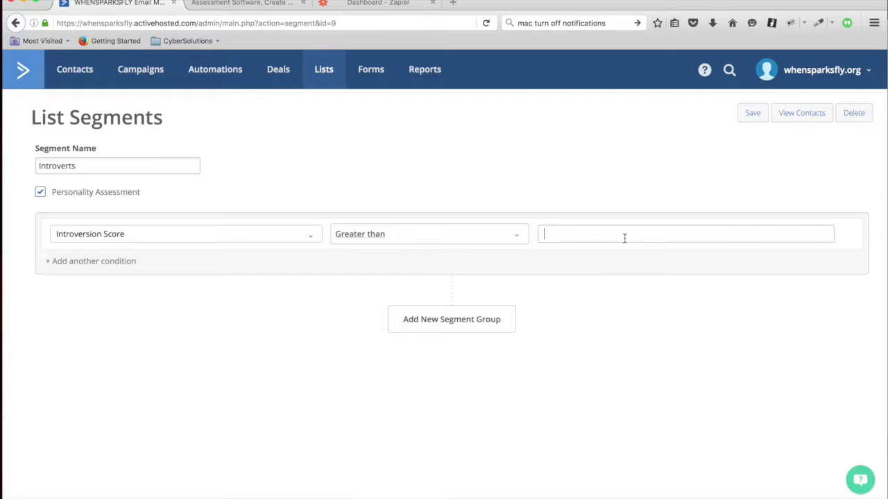
pyautogui.write('10')
pyautogui.click(750, 119)
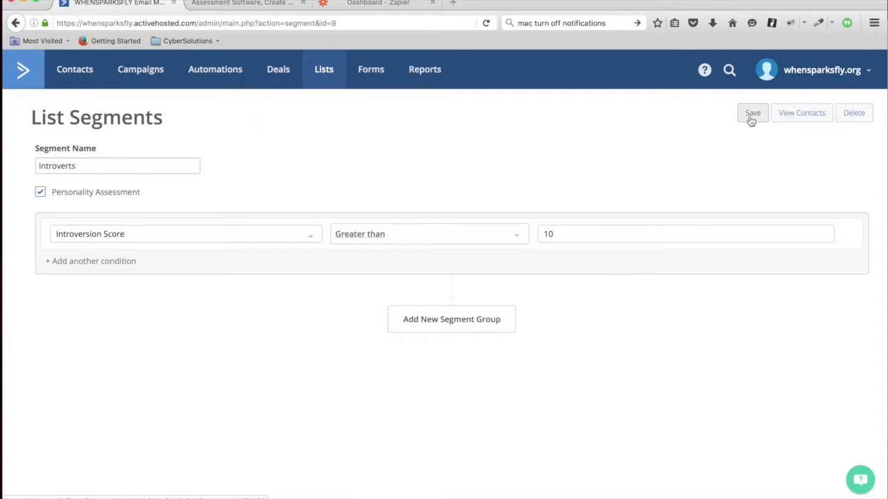
pyautogui.click(323, 70)
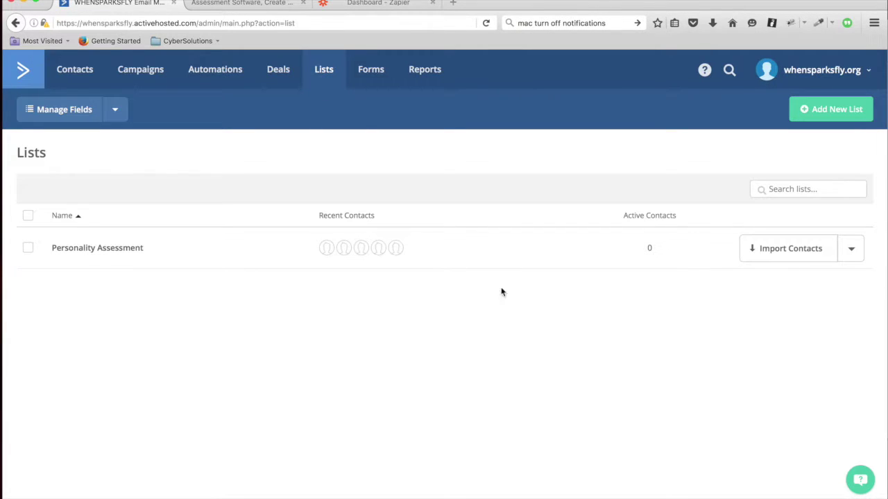
# Create a new segment named 'Extroverts' on the Personality Assessment list.
pyautogui.click(851, 248)
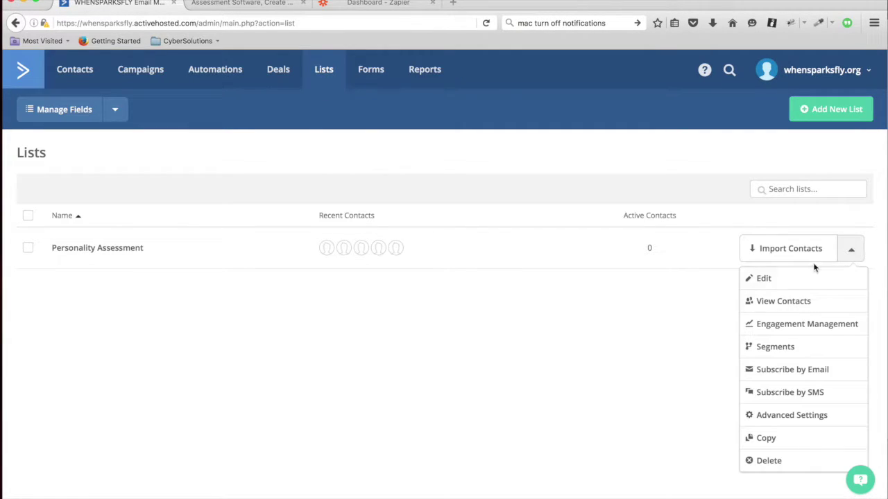
pyautogui.click(769, 349)
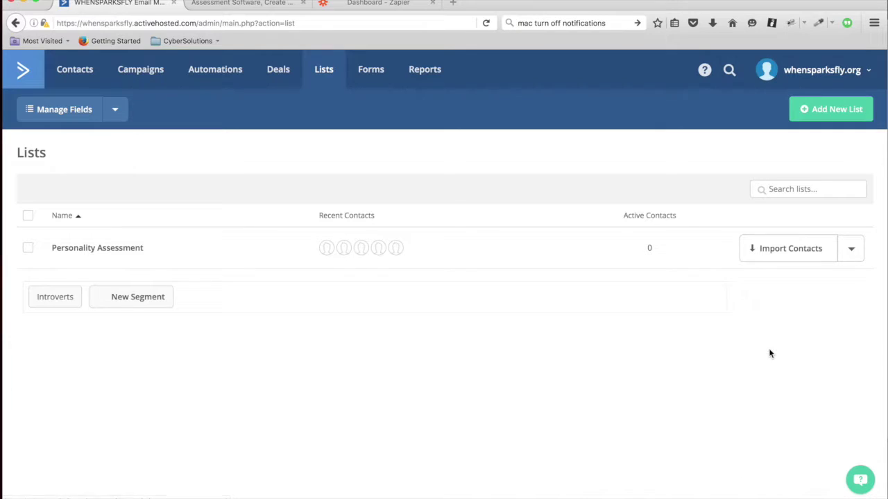
pyautogui.click(132, 295)
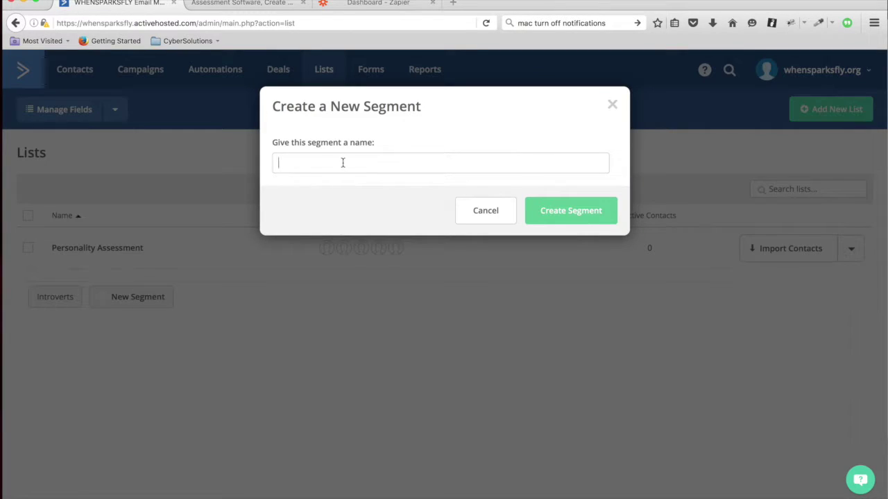
pyautogui.write('Extroverts')
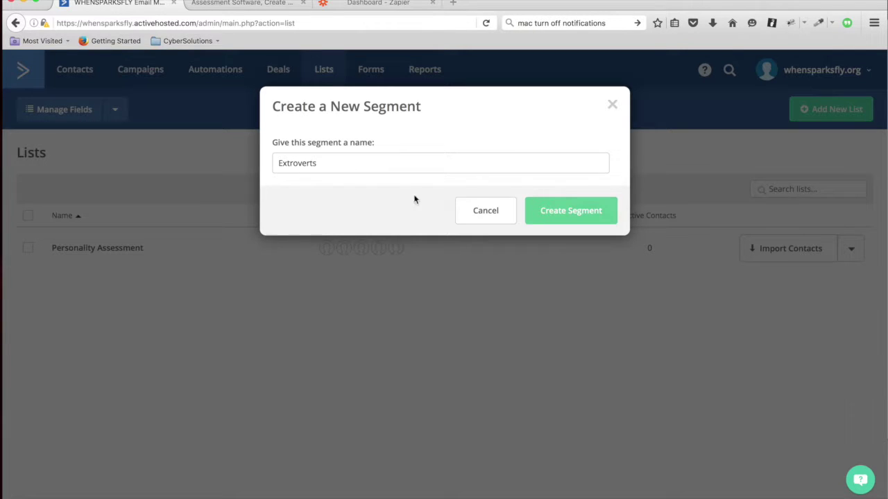
pyautogui.click(559, 210)
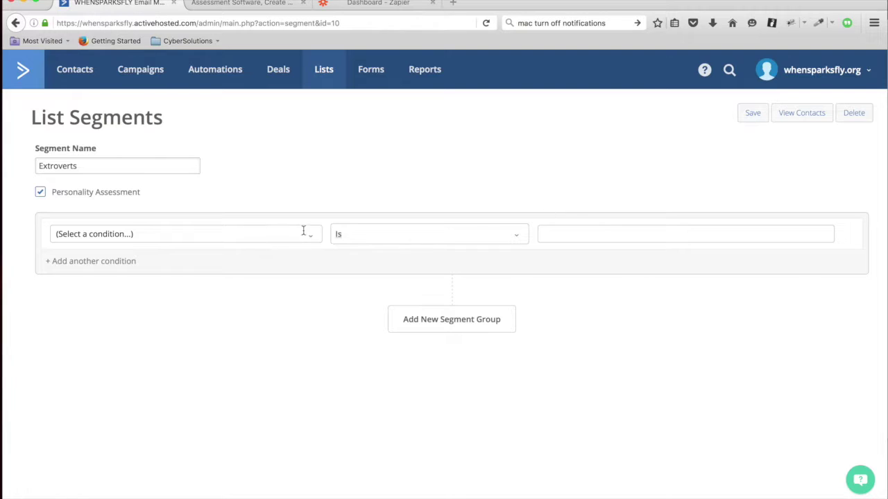
# Set the condition Extroversion Score greater than 10 and save the segment.
pyautogui.click(311, 238)
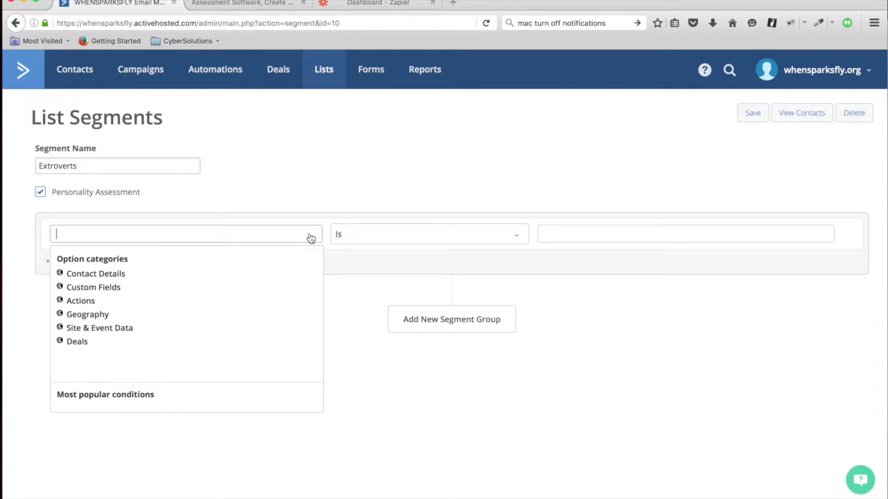
pyautogui.click(107, 287)
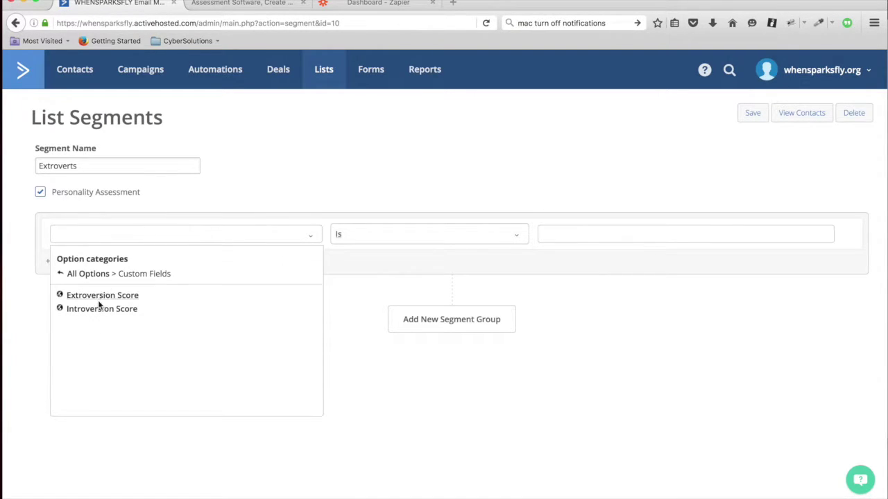
pyautogui.click(102, 297)
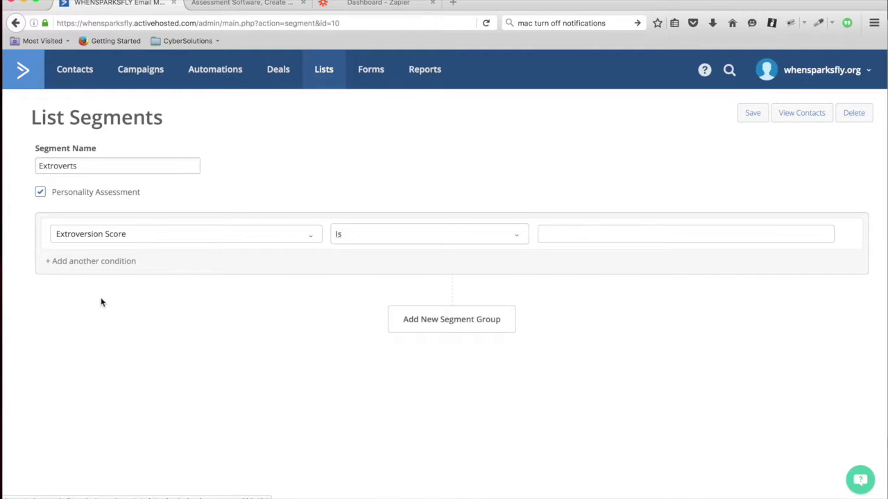
pyautogui.click(688, 234)
pyautogui.click(517, 235)
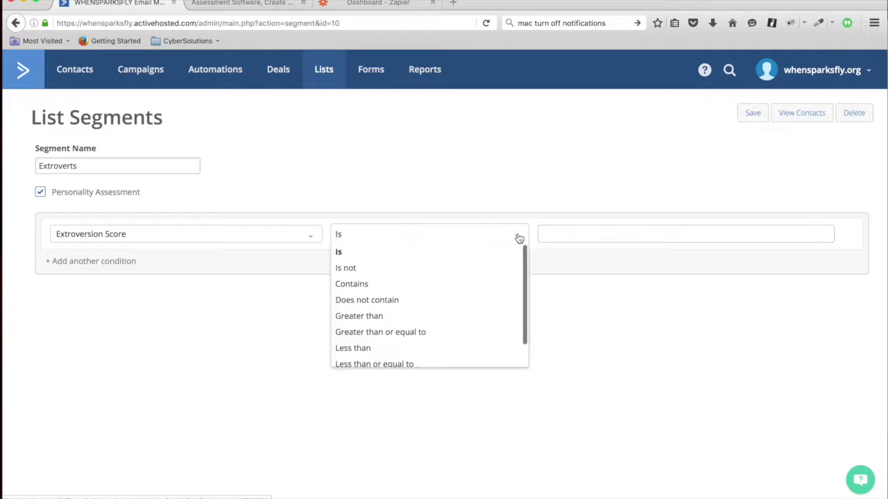
pyautogui.click(382, 318)
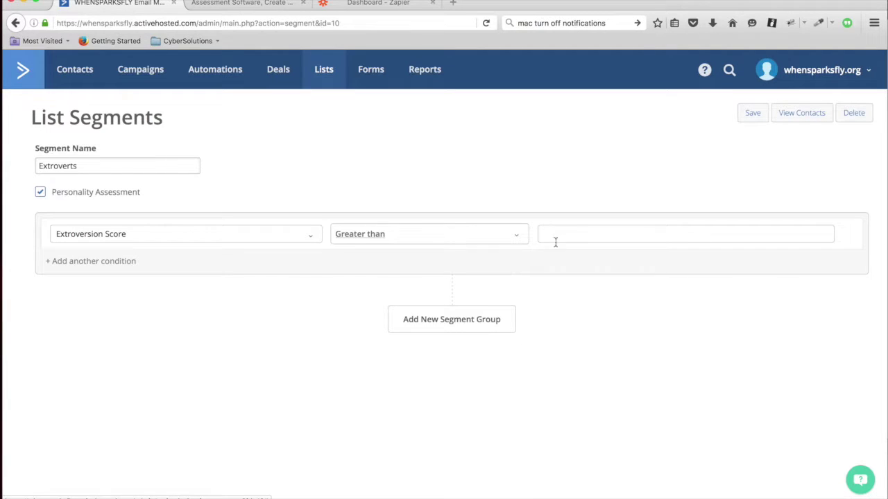
pyautogui.click(569, 232)
pyautogui.write('10')
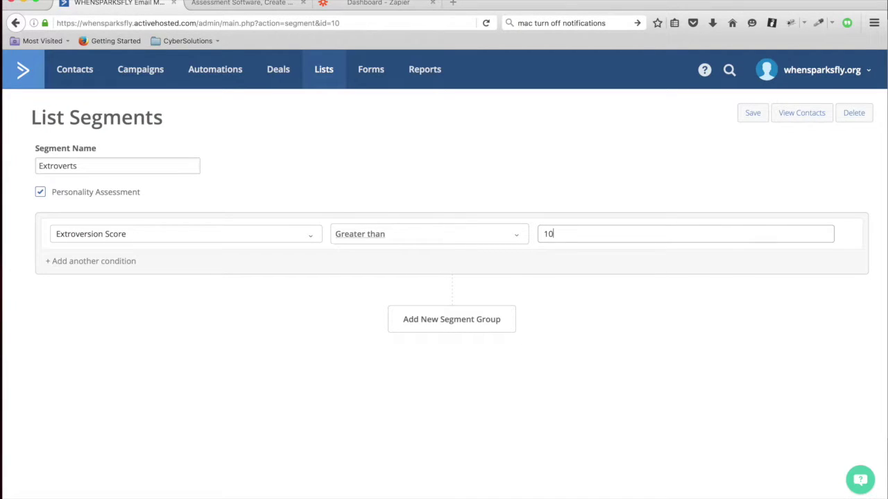
pyautogui.click(752, 116)
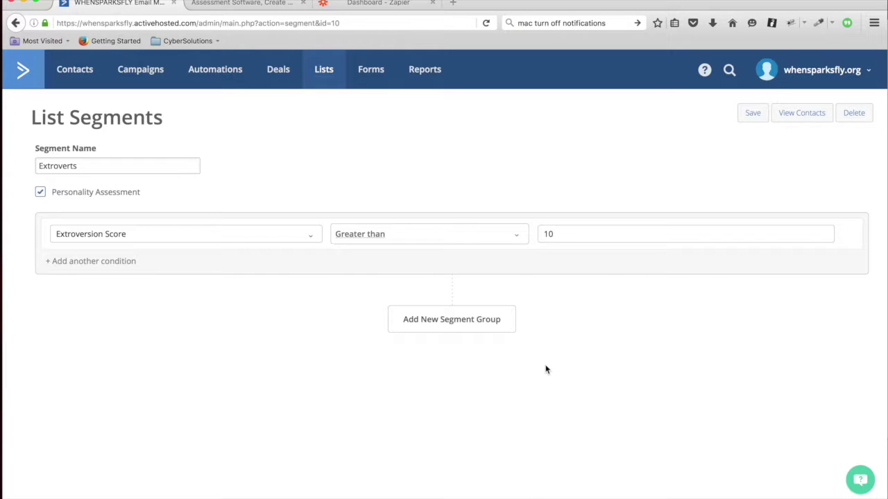
# Start a new Zap in Zapier with Assessment Generator as the trigger app.
pyautogui.click(358, 3)
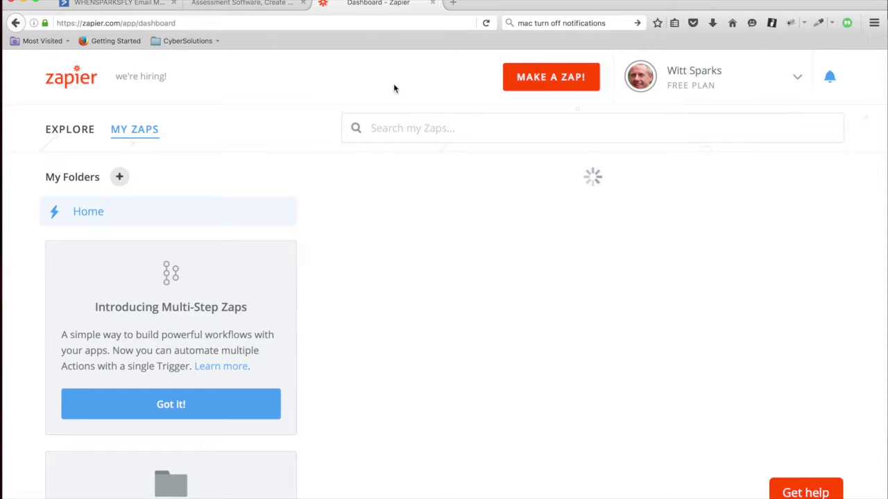
pyautogui.press('super+l')
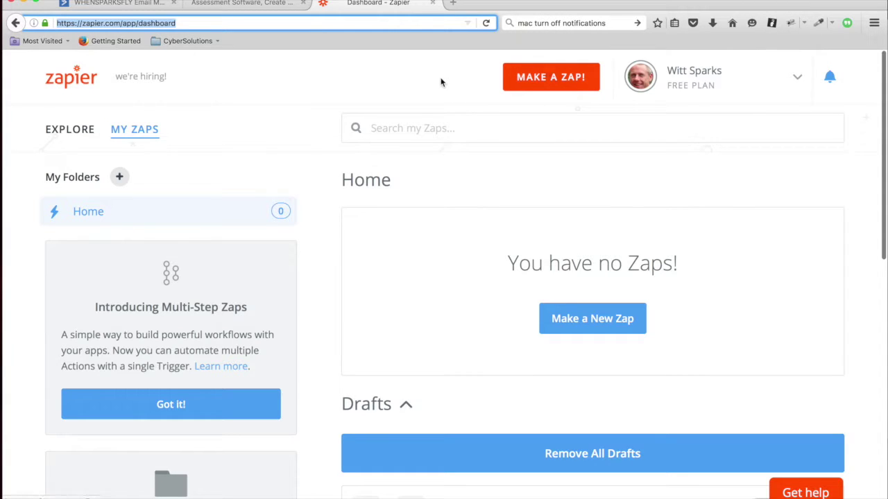
pyautogui.click(545, 79)
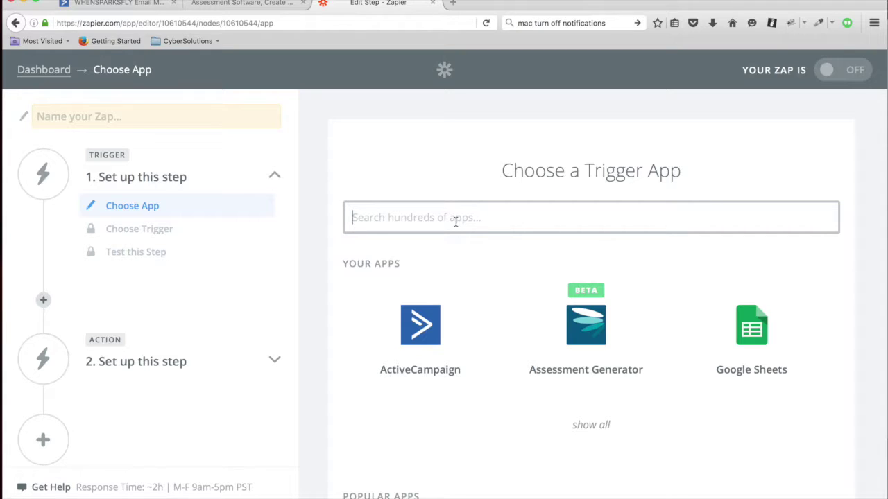
pyautogui.write('A')
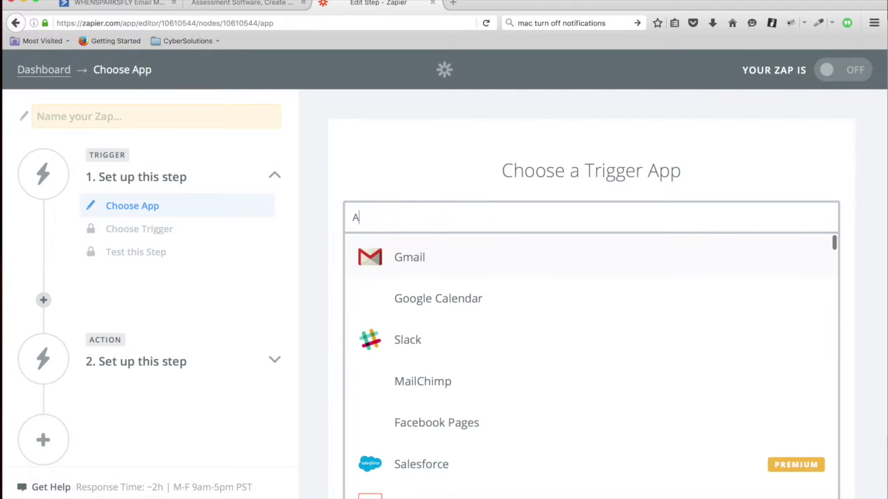
pyautogui.write('ssess')
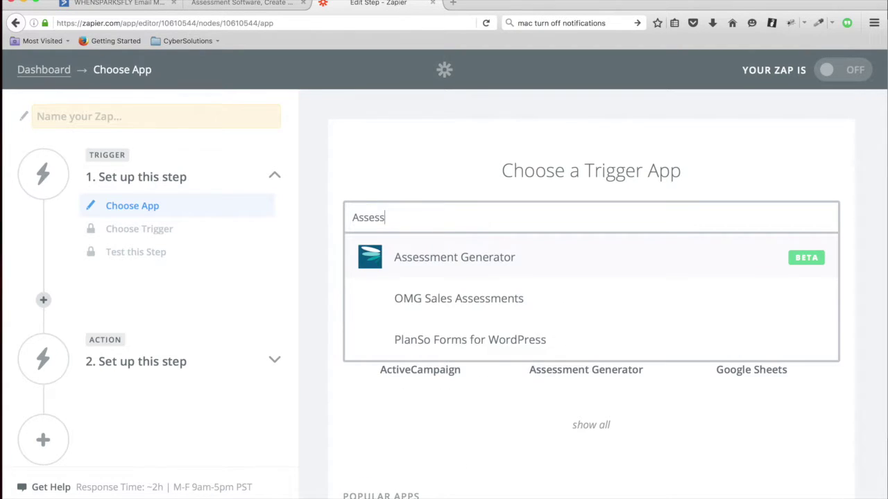
pyautogui.click(451, 258)
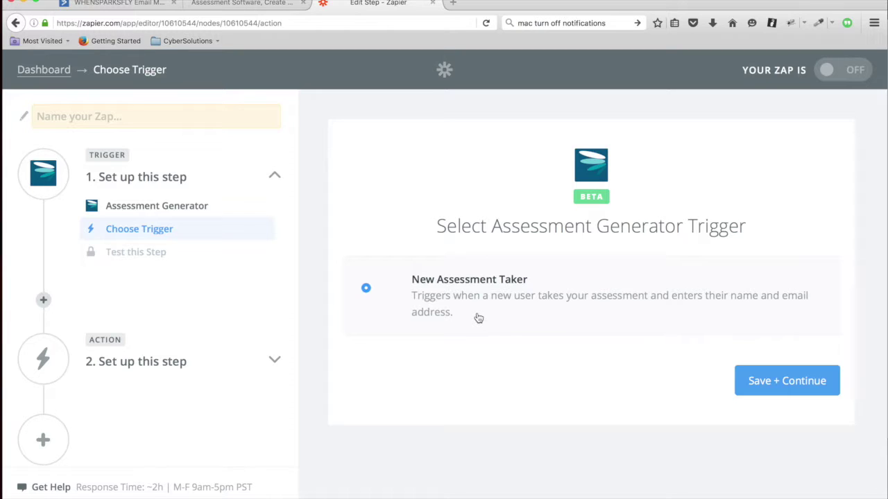
# Save the New Assessment Taker trigger and begin connecting a new Assessment Generator account.
pyautogui.click(798, 386)
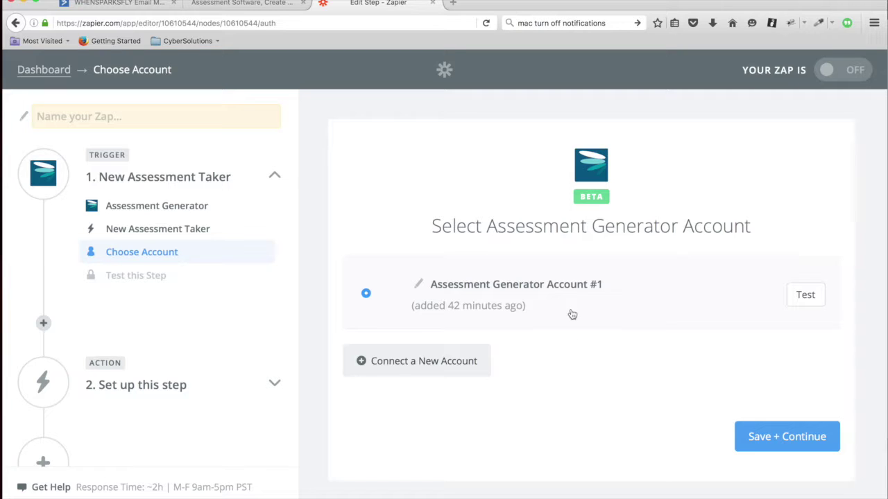
pyautogui.click(437, 364)
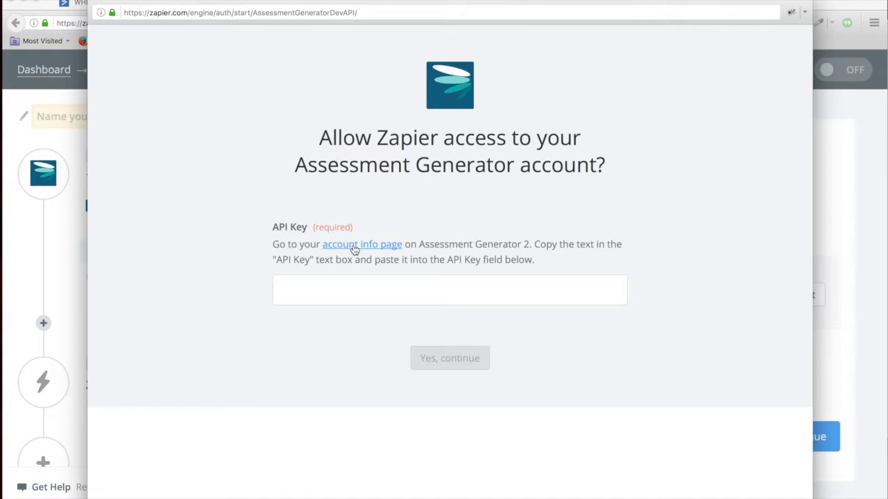
# Copy the API key from Assessment Generator's My account page and return to Zapier.
pyautogui.click(354, 245)
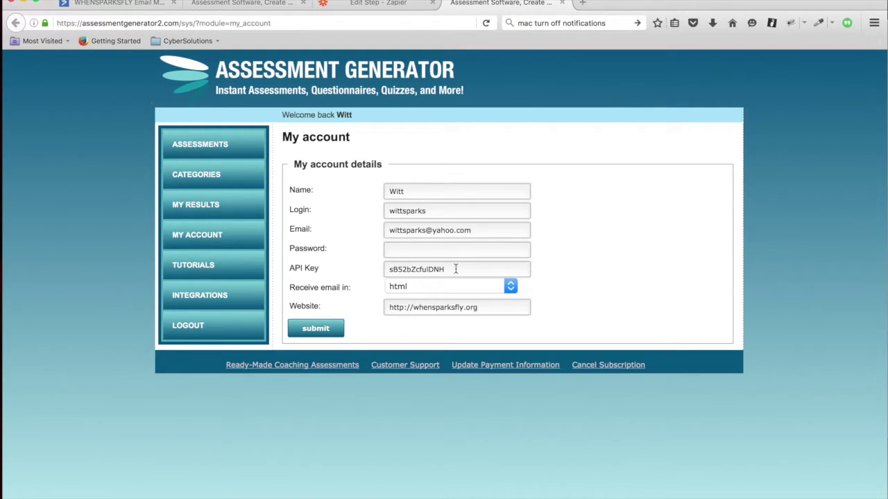
pyautogui.moveTo(456, 269); pyautogui.dragTo(356, 271)
pyautogui.press('super+c')
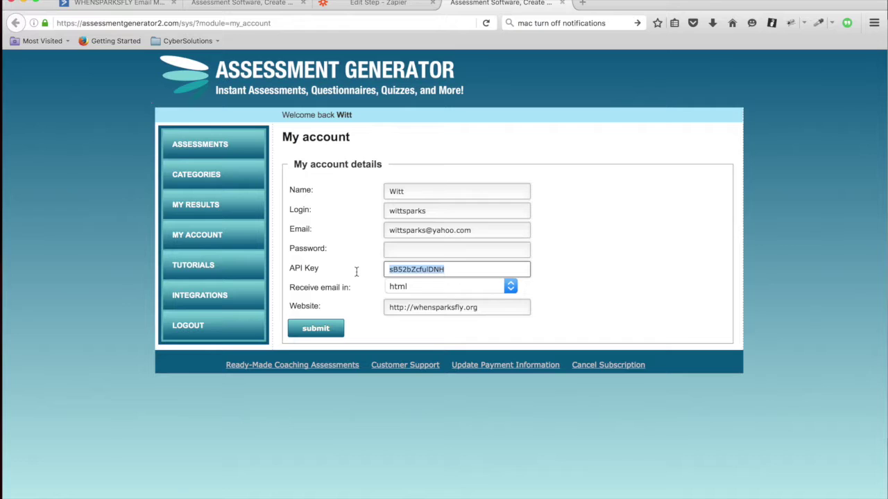
pyautogui.press('super+grave')
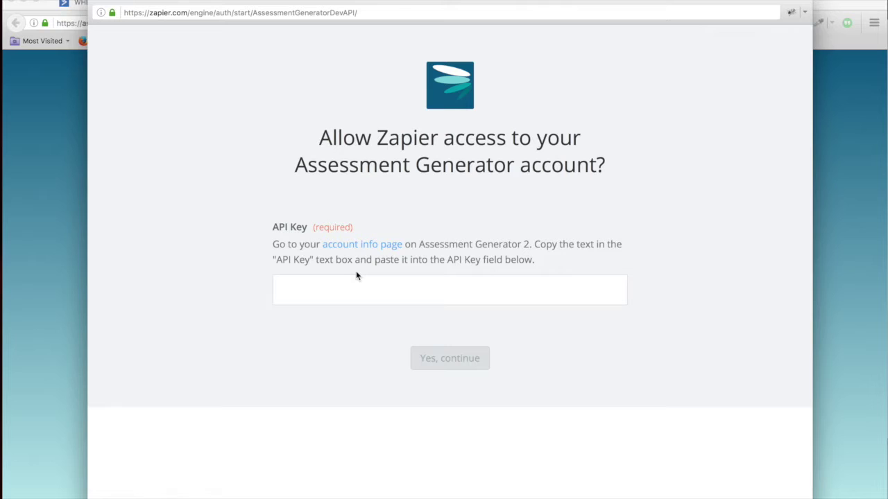
# Paste the API key to authorize Assessment Generator, then continue with Account #2.
pyautogui.click(357, 294)
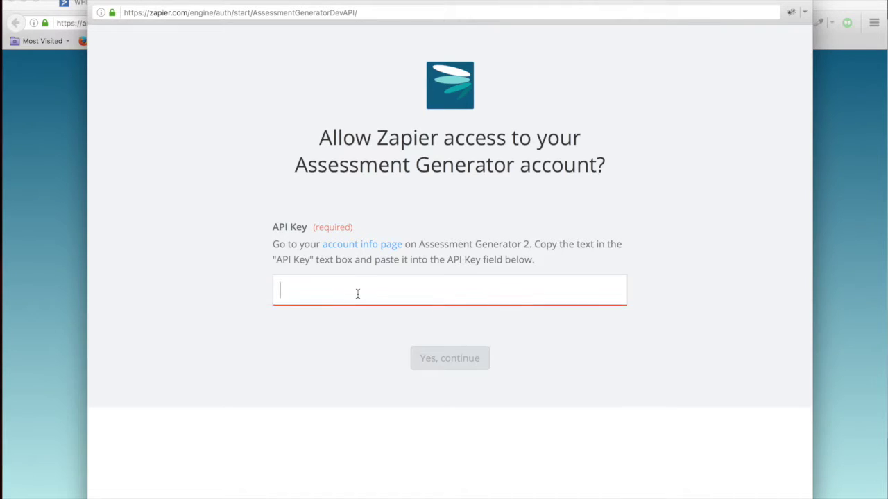
pyautogui.press('super+v')
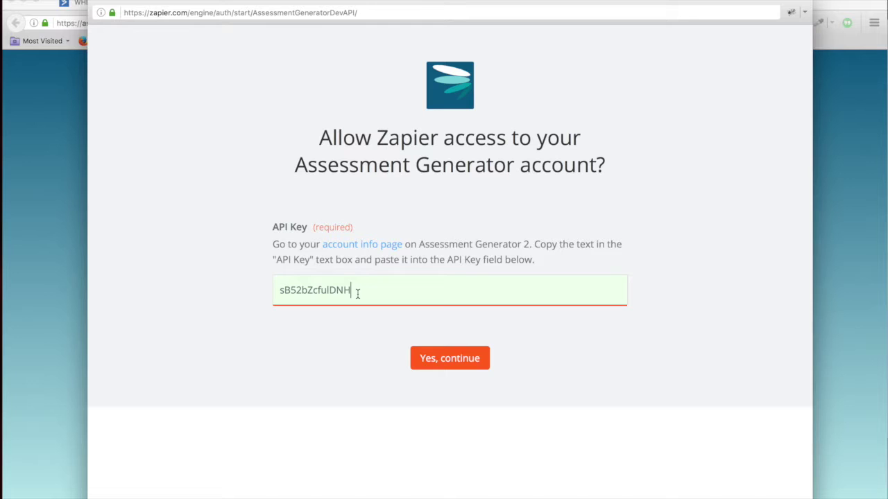
pyautogui.click(449, 361)
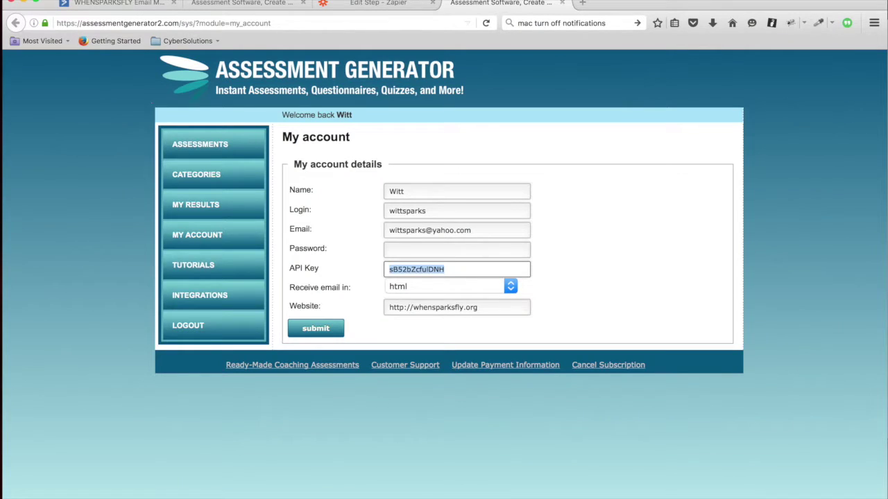
pyautogui.click(375, 3)
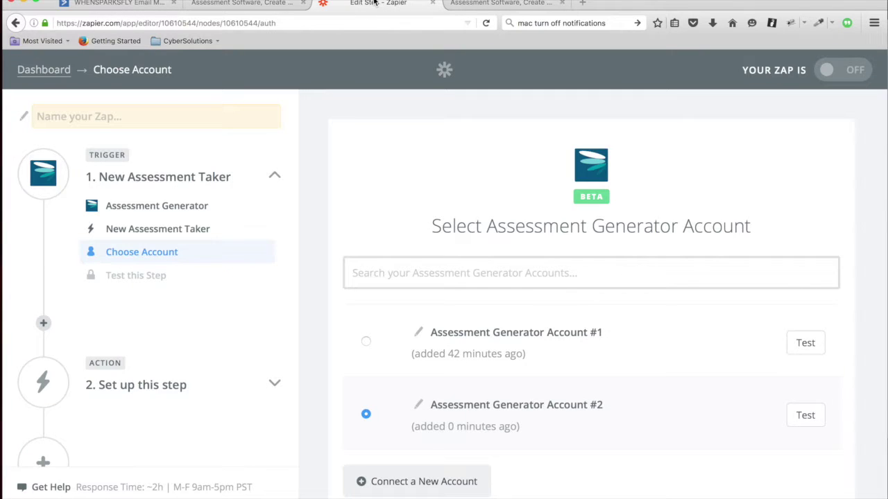
pyautogui.scroll(-3, 639, 436)
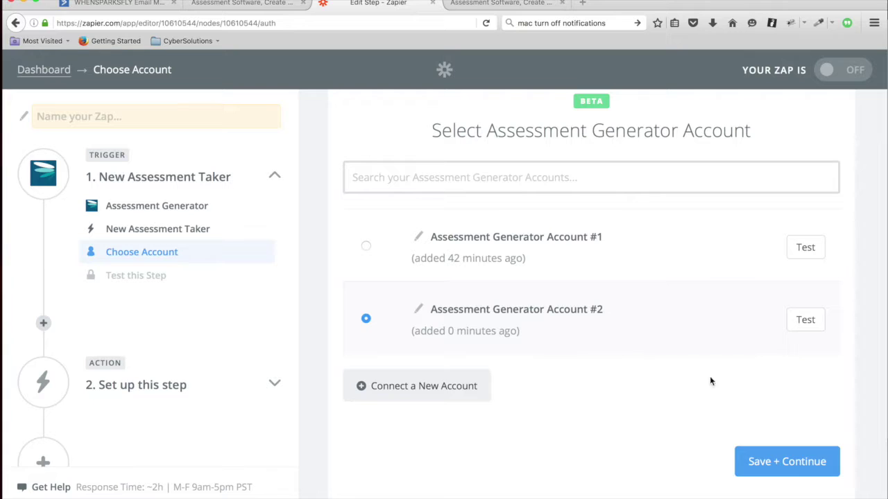
pyautogui.click(794, 464)
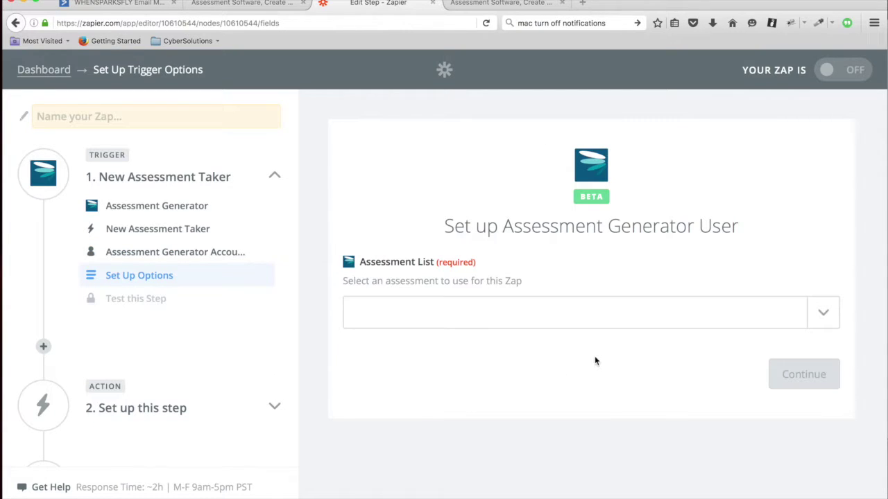
# Choose Personality Assessment from the trigger's Assessment List and continue.
pyautogui.click(823, 310)
pyautogui.scroll(-1, 652, 402)
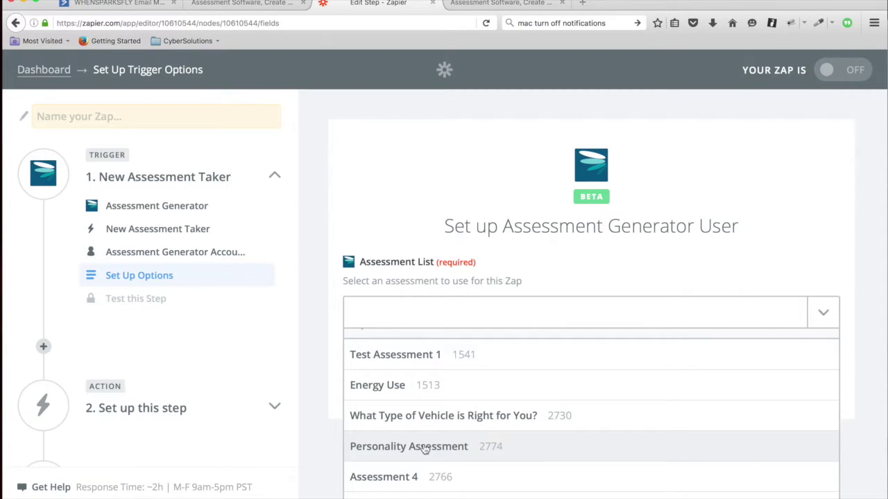
pyautogui.click(425, 447)
pyautogui.click(797, 375)
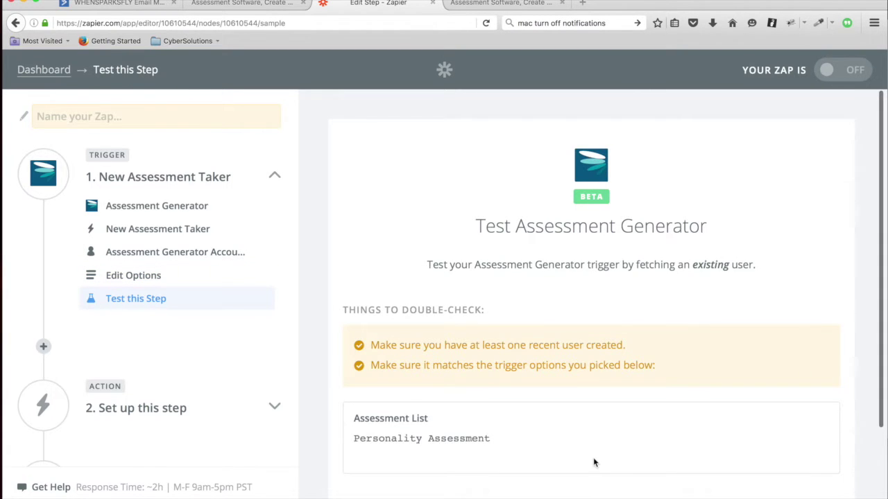
# Test the trigger and review the sample user with introvert 7 and extrovert 6 scores.
pyautogui.scroll(-3, 593, 457)
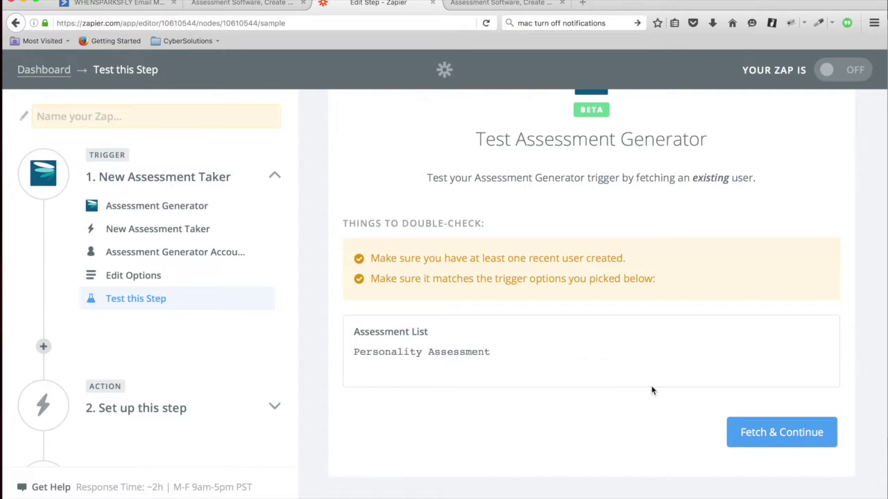
pyautogui.click(775, 431)
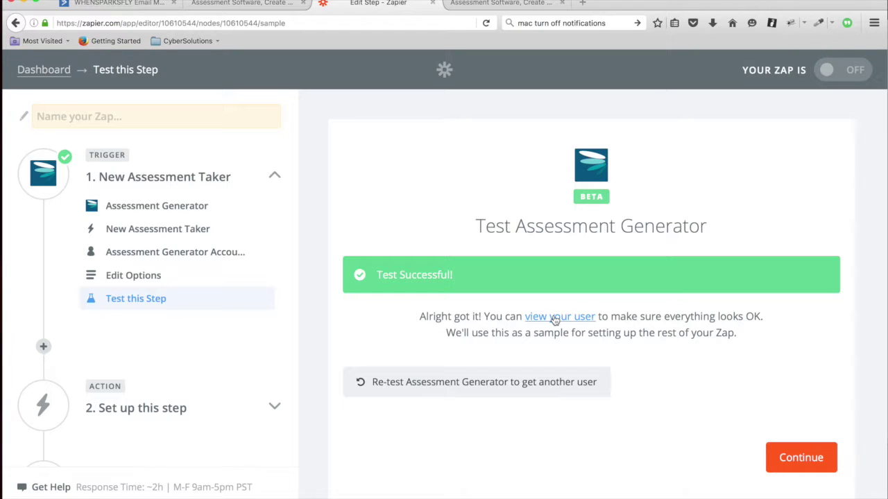
pyautogui.click(562, 317)
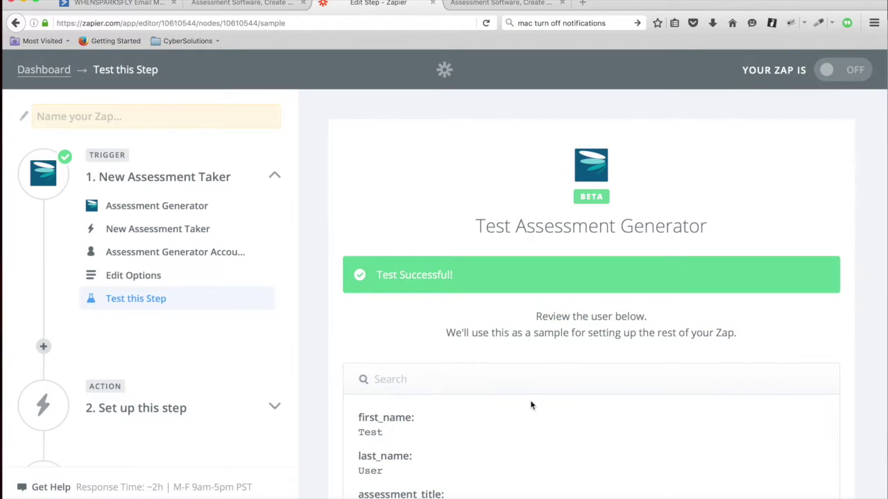
pyautogui.scroll(-1, 529, 409)
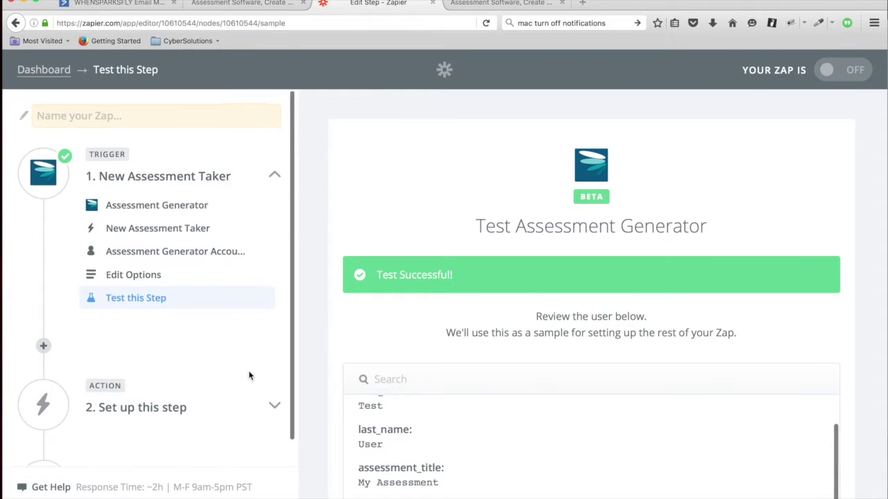
pyautogui.scroll(-2, 248, 370)
pyautogui.scroll(-5, 334, 397)
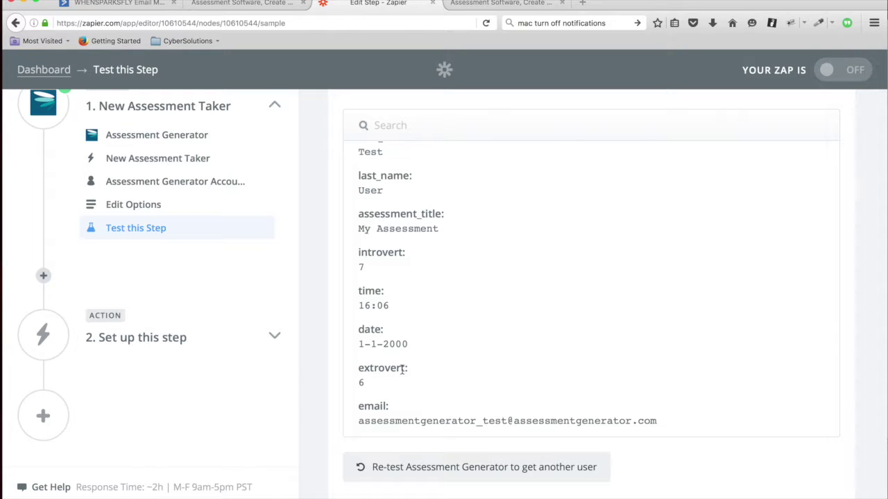
pyautogui.scroll(-3, 728, 440)
# Search for 'Active' and select ActiveCampaign as the action app.
pyautogui.click(802, 430)
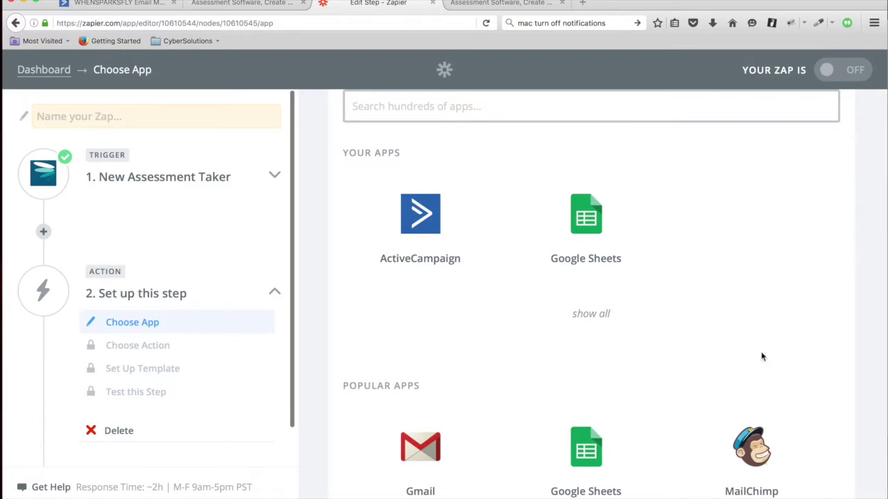
pyautogui.scroll(3, 738, 288)
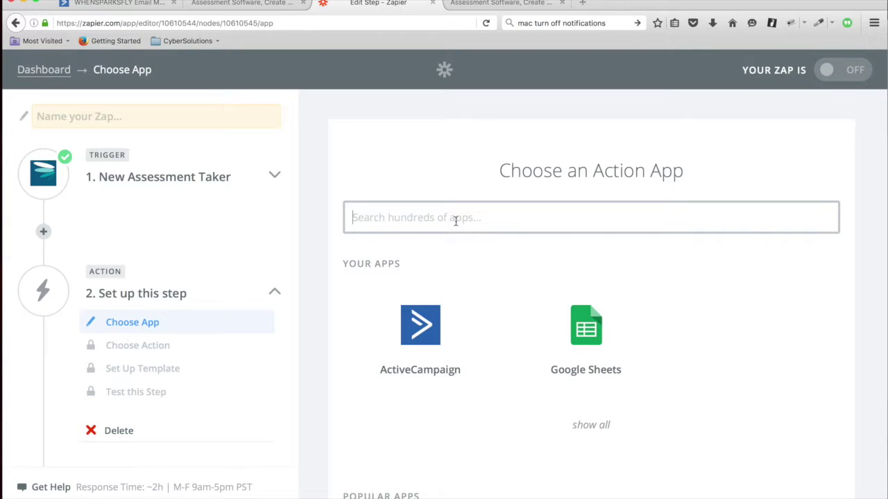
pyautogui.write('A')
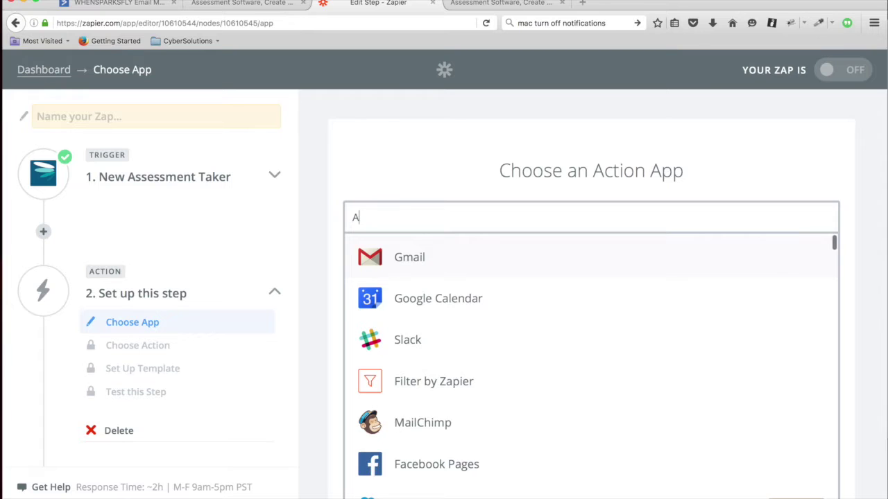
pyautogui.write('ctive')
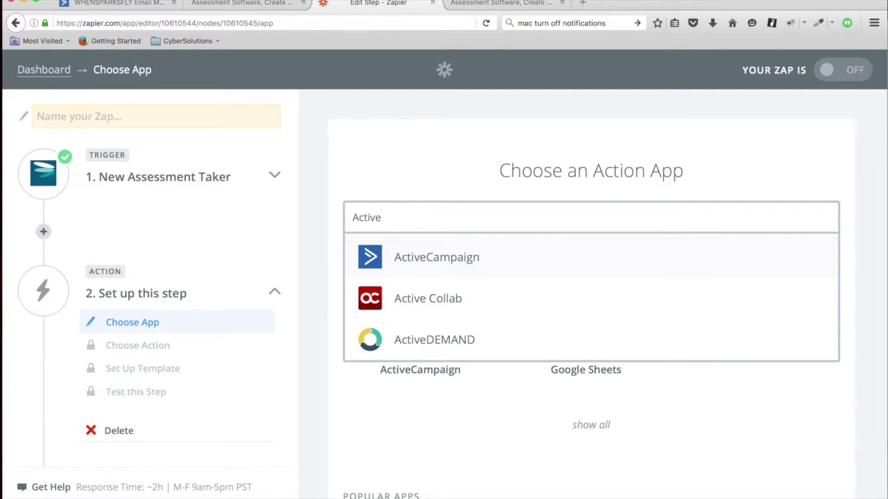
pyautogui.click(444, 270)
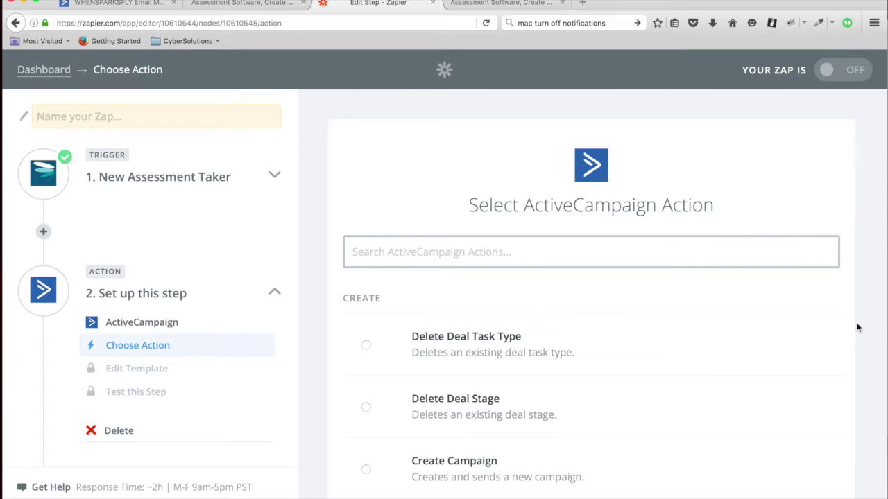
# Pick Add/Update Contact as the ActiveCampaign action.
pyautogui.scroll(-2, 858, 328)
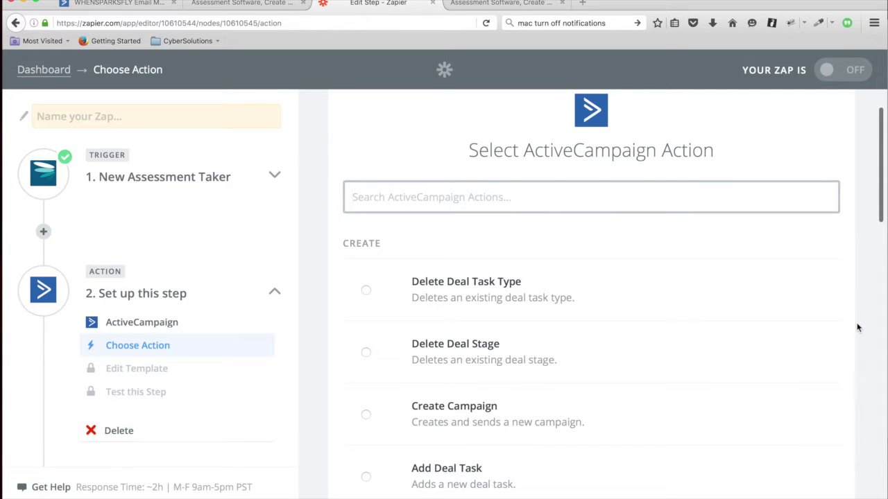
pyautogui.scroll(-1, 857, 328)
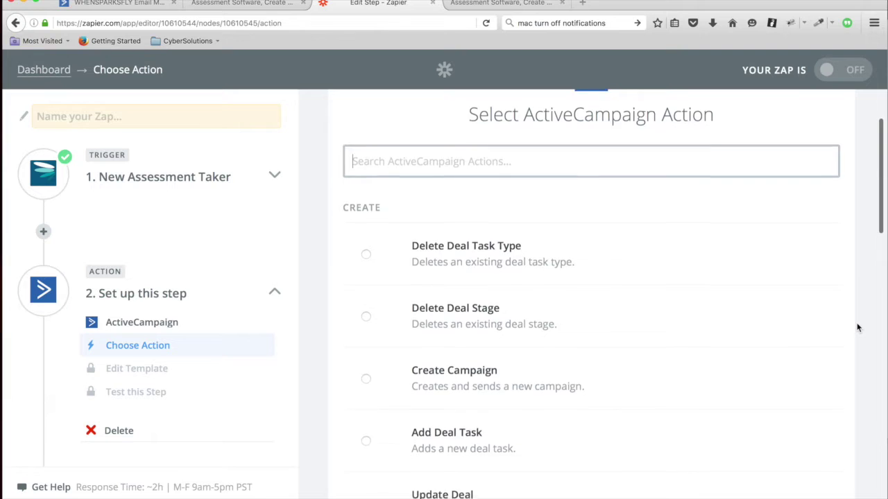
pyautogui.scroll(-5, 857, 328)
pyautogui.scroll(-4, 857, 328)
pyautogui.scroll(2, 857, 328)
pyautogui.scroll(1, 857, 328)
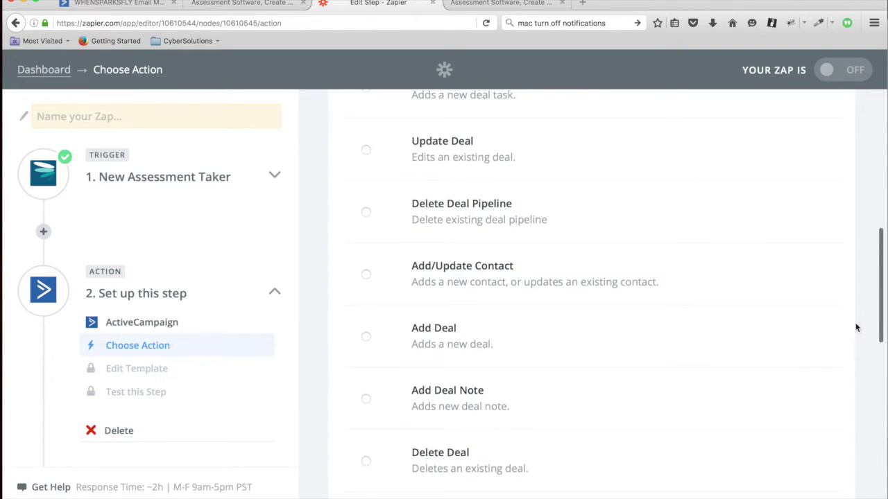
pyautogui.click(471, 279)
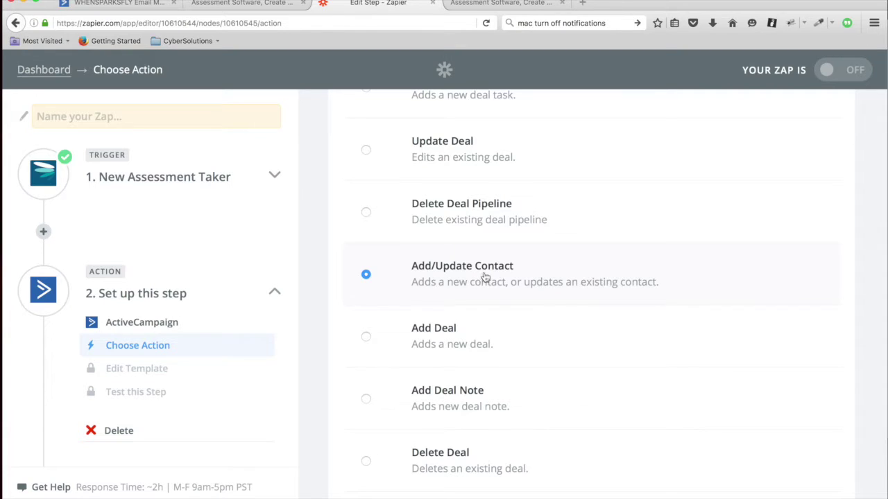
pyautogui.scroll(-10, 871, 441)
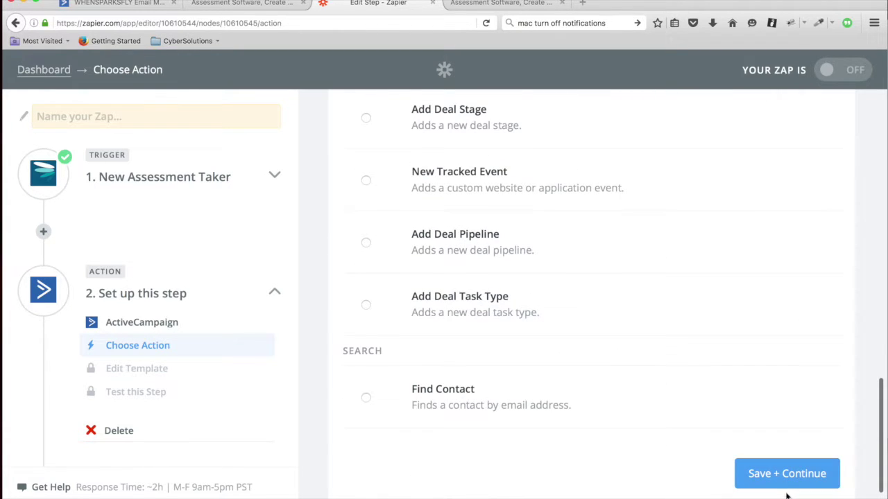
# Save the Add/Update Contact choice and start connecting a new ActiveCampaign account.
pyautogui.click(787, 475)
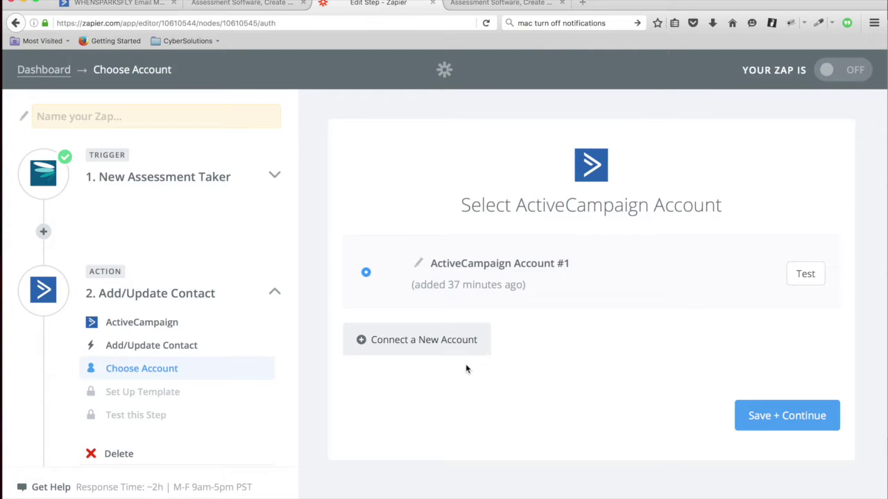
pyautogui.click(452, 346)
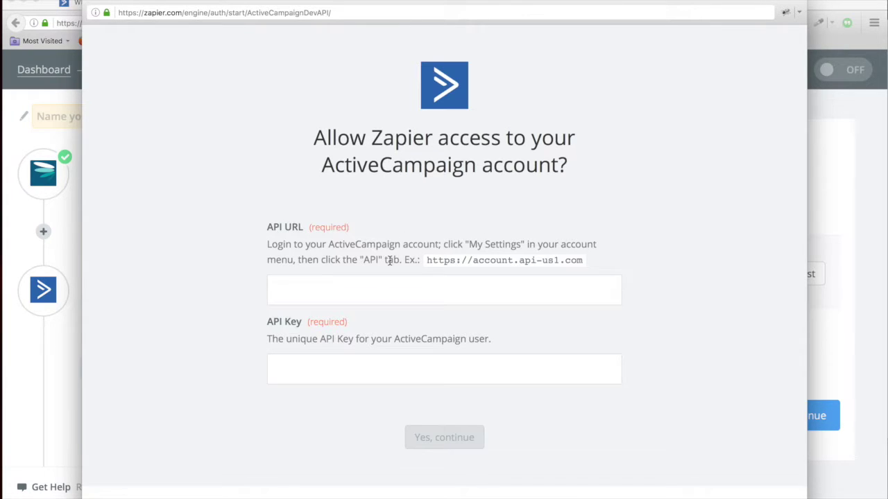
# Open ActiveCampaign's Settings > Developer page showing the API access details.
pyautogui.click(66, 3)
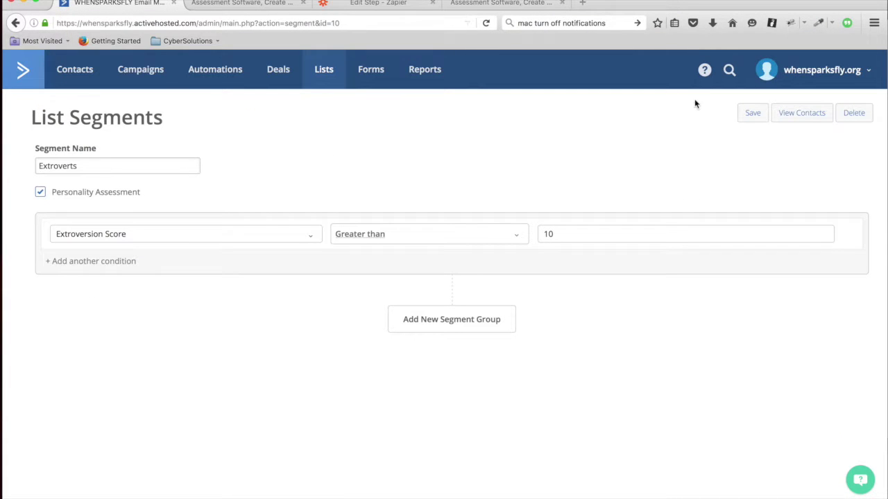
pyautogui.click(869, 73)
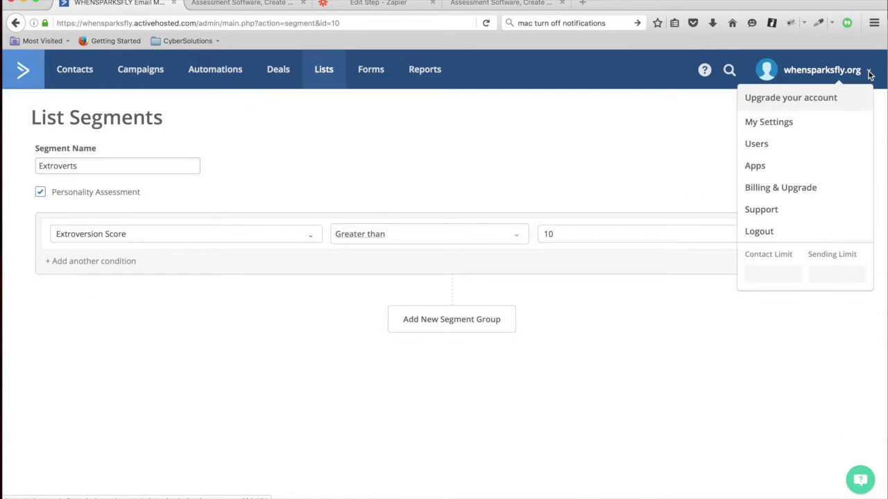
pyautogui.click(768, 122)
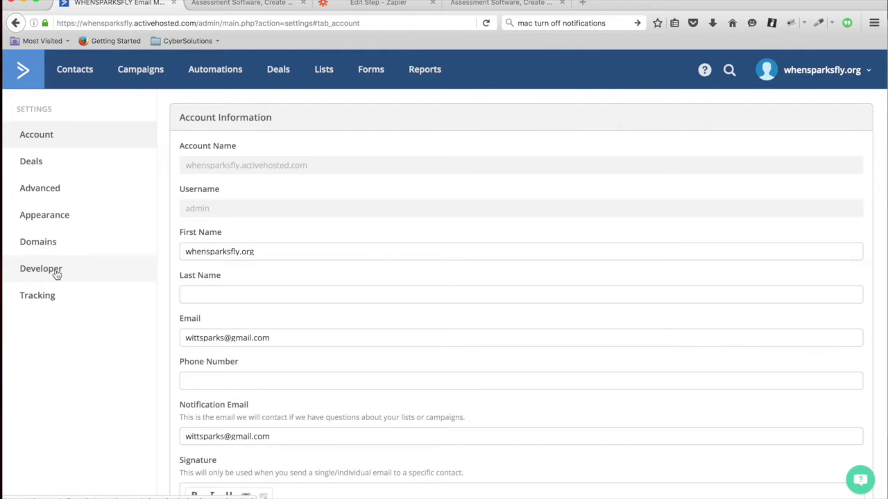
pyautogui.click(57, 275)
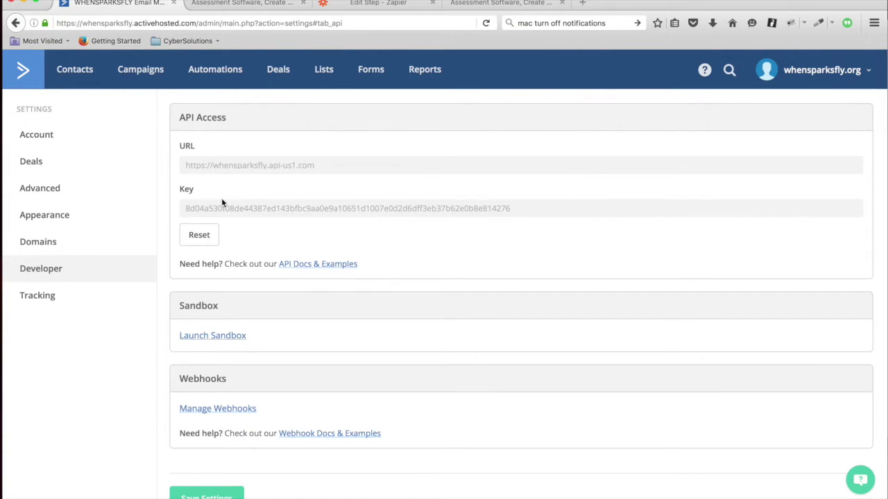
# Copy the API URL into the API URL field of Zapier's connection form.
pyautogui.moveTo(327, 167); pyautogui.dragTo(158, 169)
pyautogui.press('super+c')
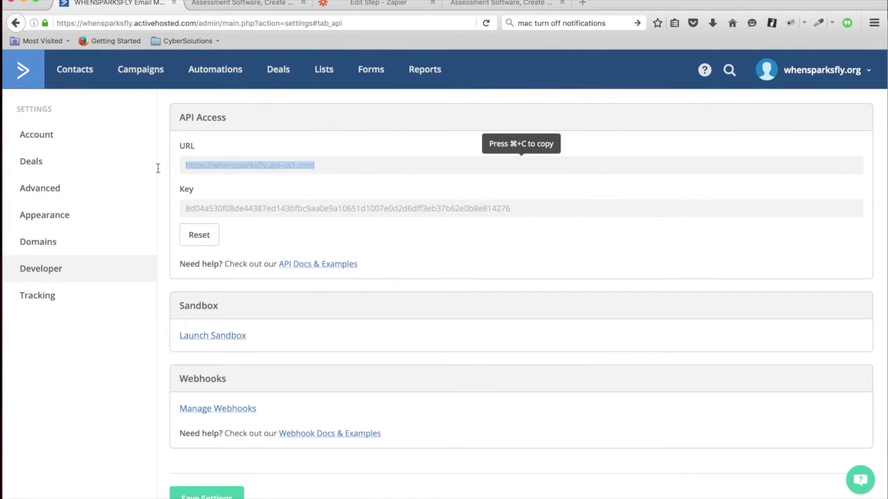
pyautogui.press('super+grave')
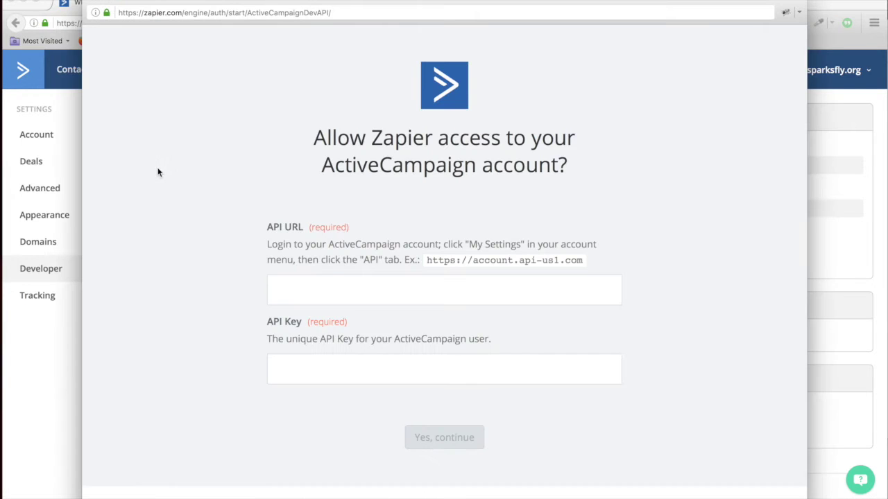
pyautogui.click(340, 286)
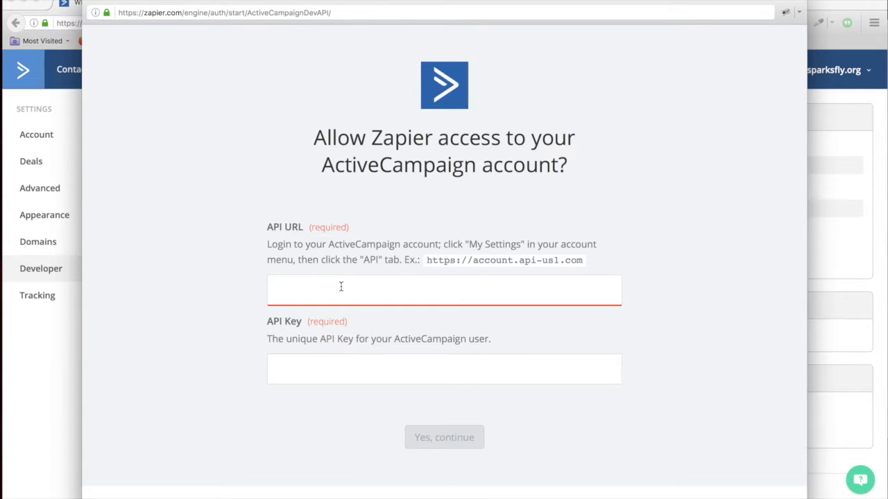
pyautogui.press('super+v')
pyautogui.press('super+grave')
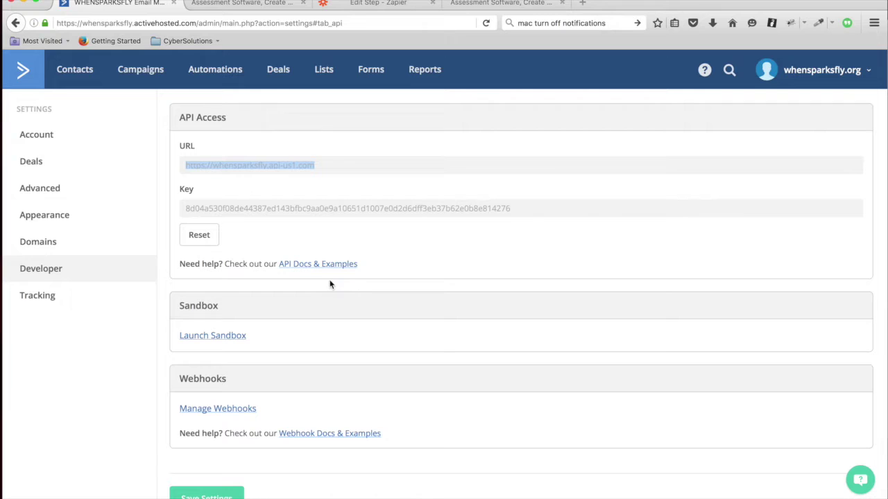
# Paste the API key into the API Key field and confirm the connection with Yes, continue.
pyautogui.click(517, 208)
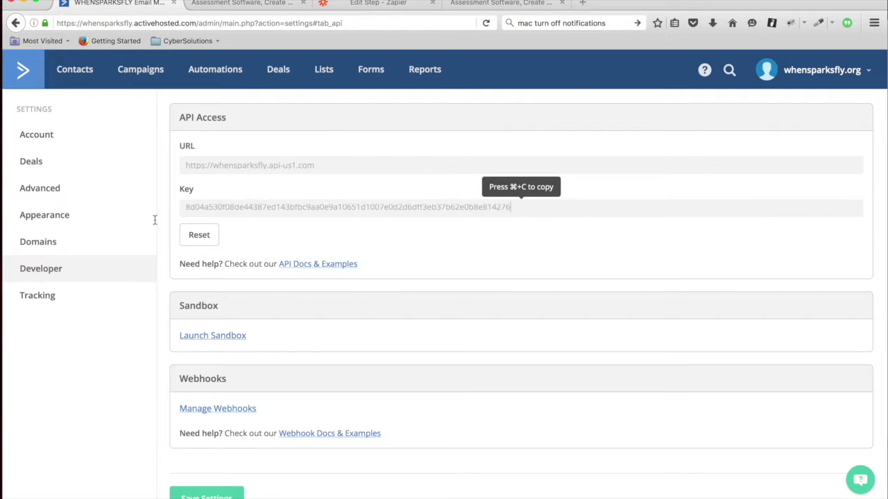
pyautogui.doubleClick(186, 206)
pyautogui.press('super+c')
pyautogui.press('super+grave')
pyautogui.click(355, 375)
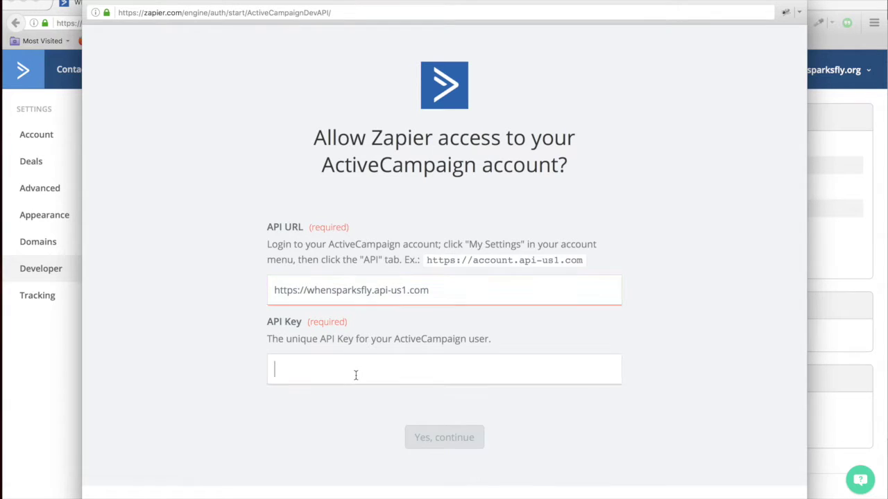
pyautogui.press('super+v')
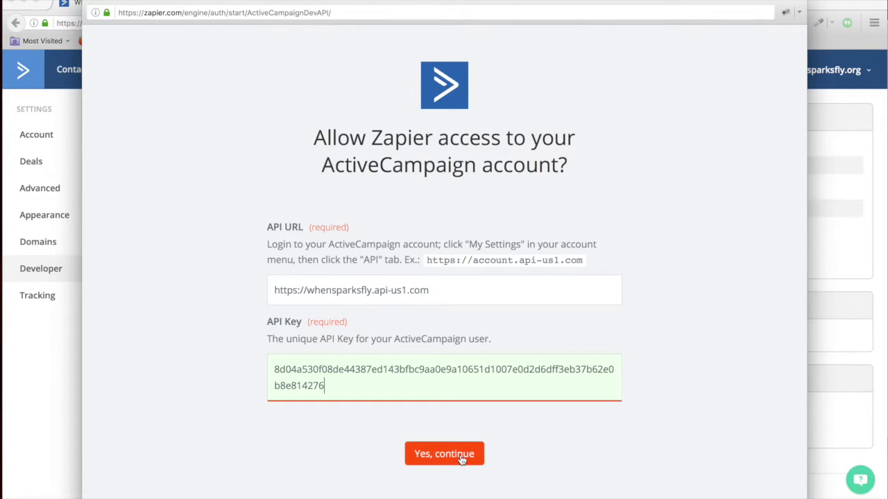
pyautogui.click(461, 459)
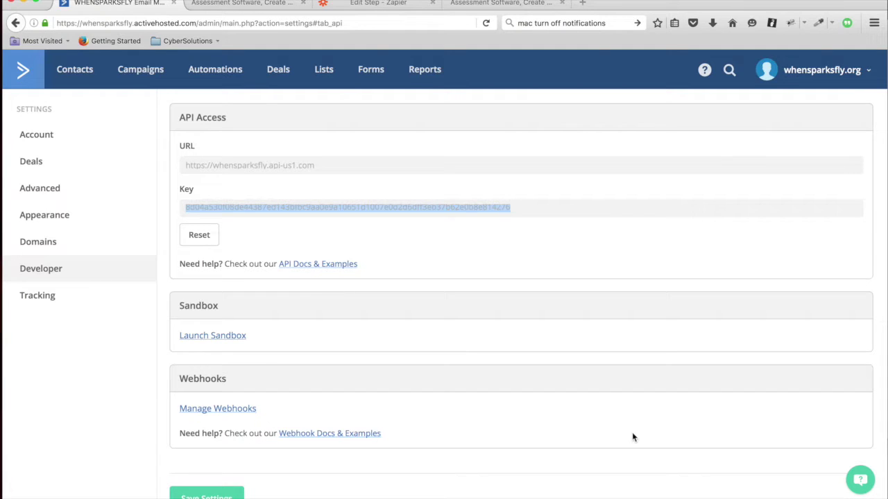
# Continue with ActiveCampaign Account #2 and choose the Personality Assessment list.
pyautogui.click(369, 4)
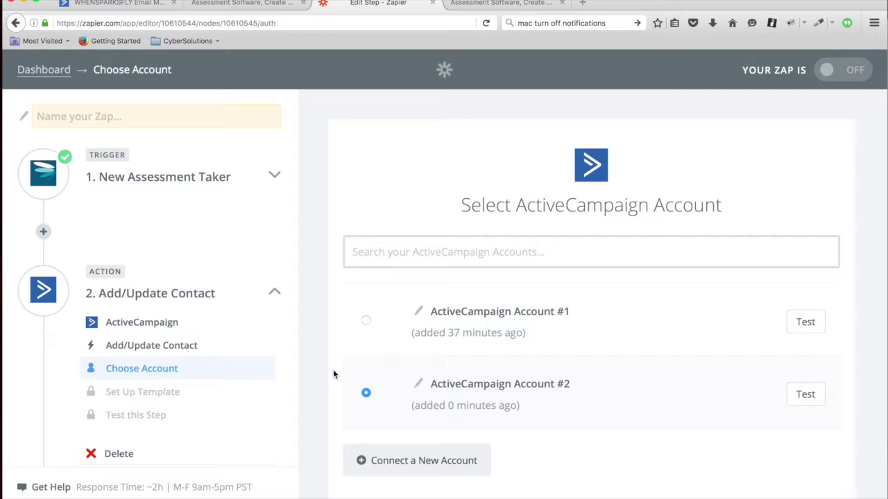
pyautogui.scroll(-3, 328, 393)
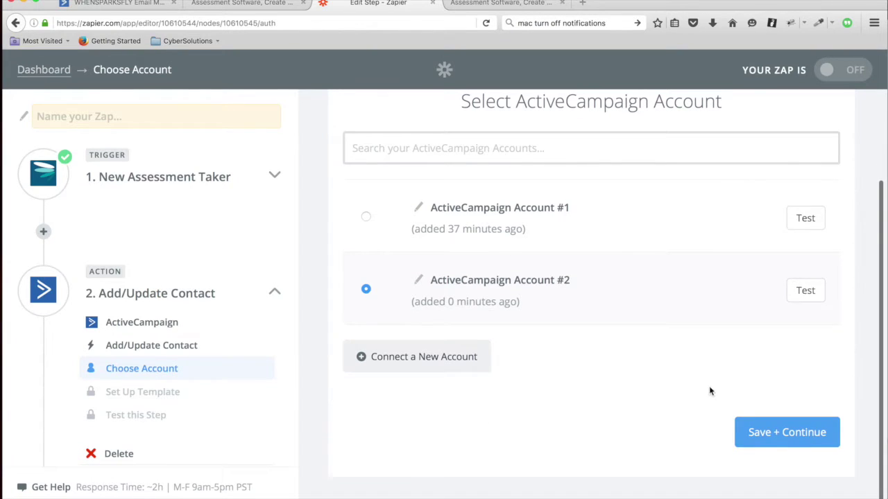
pyautogui.click(775, 433)
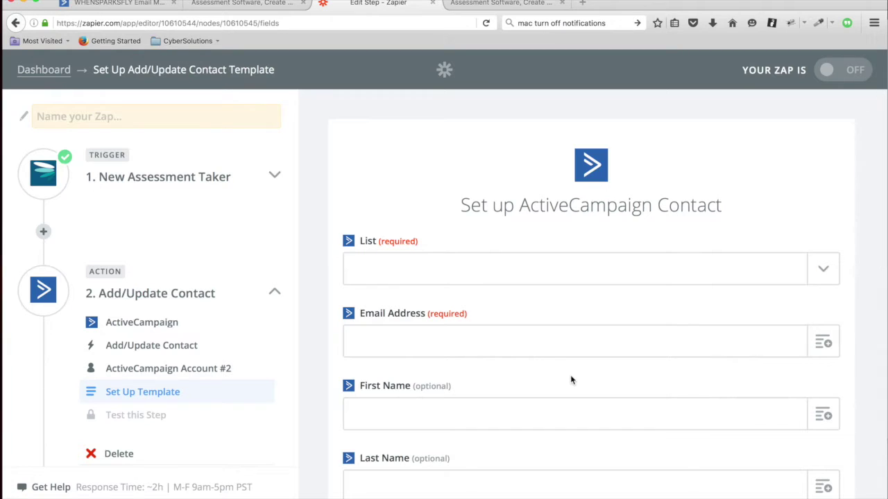
pyautogui.click(822, 273)
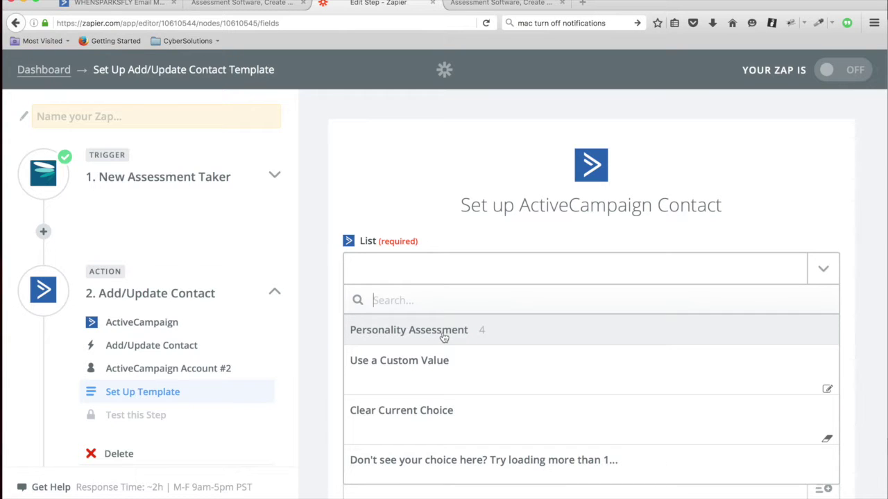
pyautogui.click(444, 331)
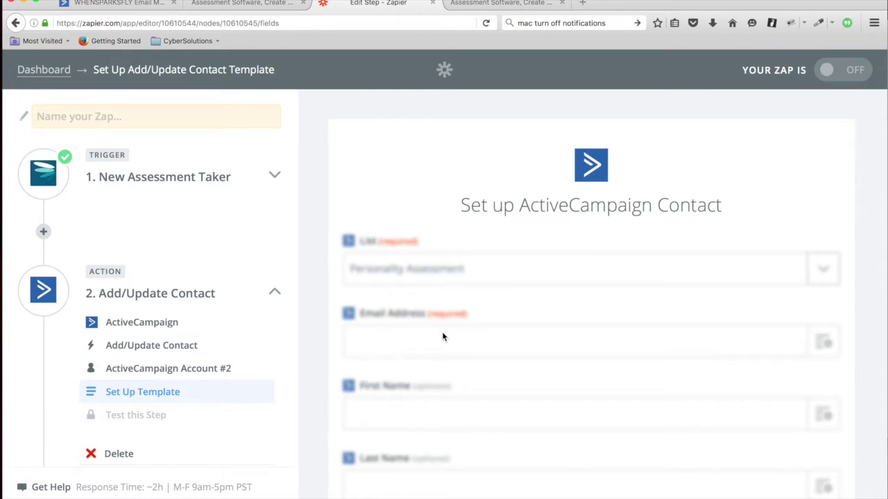
pyautogui.scroll(-3, 322, 388)
pyautogui.scroll(-2, 322, 394)
pyautogui.scroll(1, 322, 393)
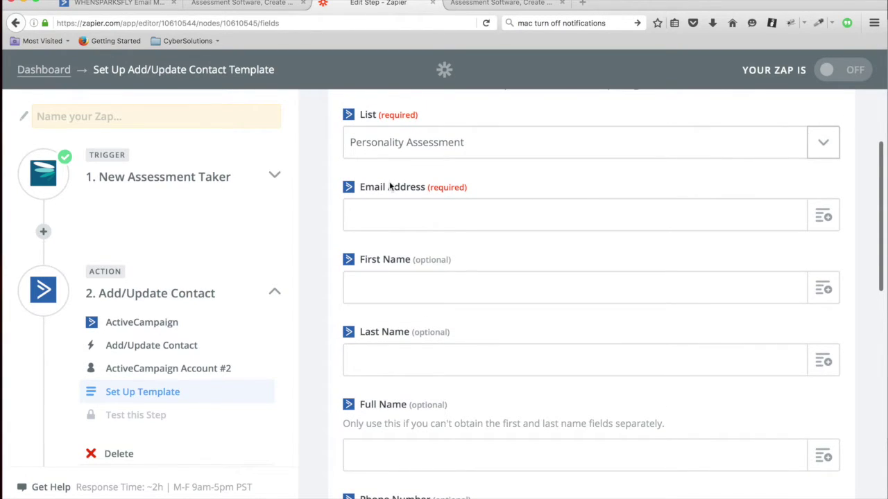
# Map Email Address, First Name and Last Name from step 1.
pyautogui.click(823, 218)
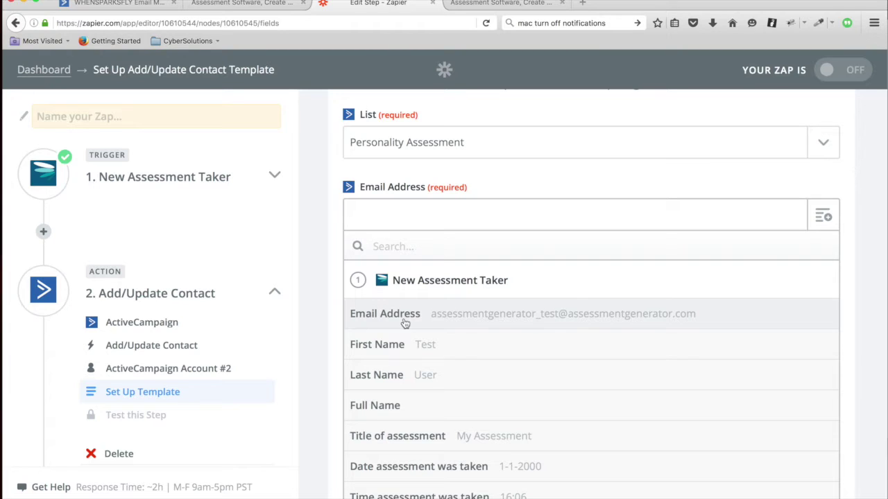
pyautogui.click(419, 316)
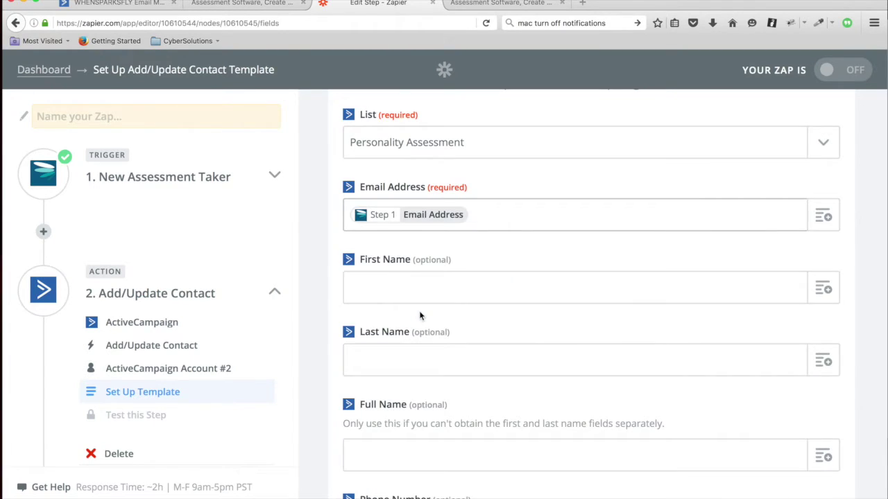
pyautogui.click(823, 288)
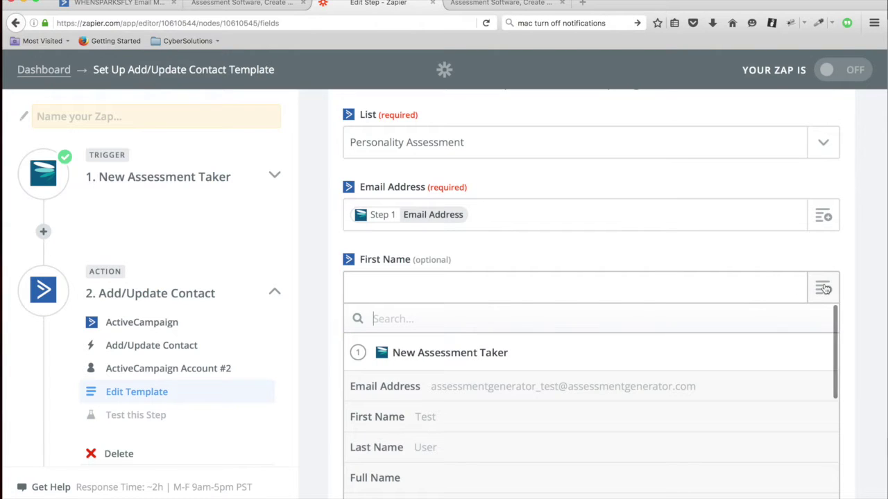
pyautogui.click(397, 419)
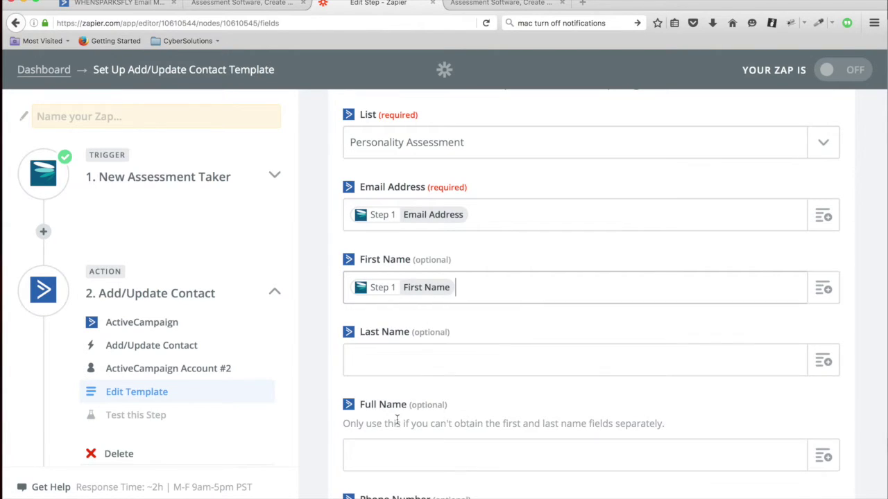
pyautogui.click(823, 361)
pyautogui.scroll(-3, 406, 421)
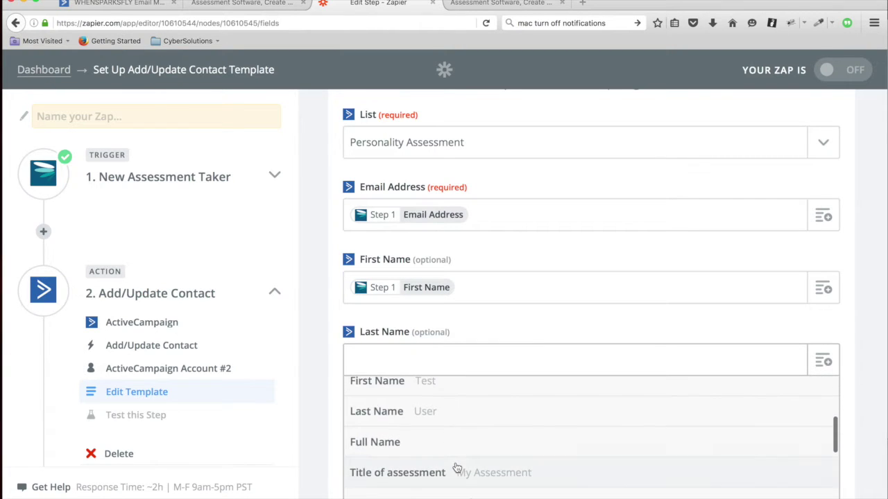
pyautogui.click(406, 416)
# Map step 1's Introvert and Extrovert scores into Introversion Score and Extroversion Score.
pyautogui.scroll(-3, 320, 435)
pyautogui.scroll(-4, 320, 435)
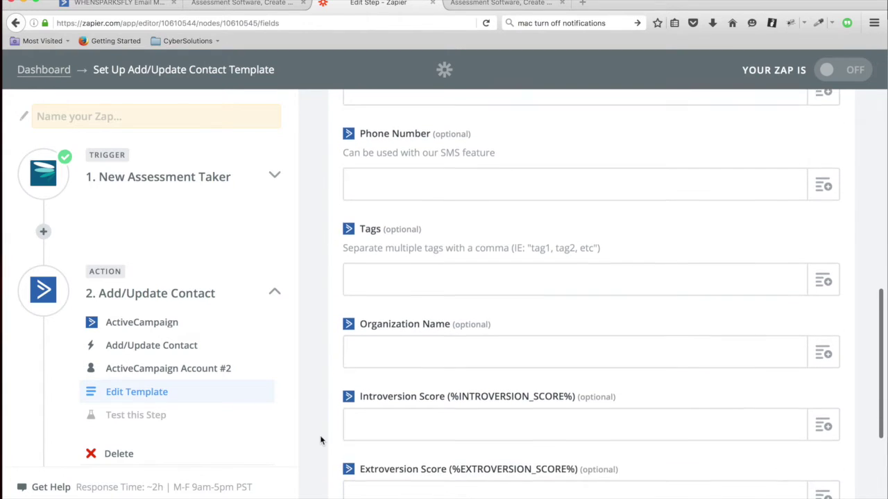
pyautogui.scroll(-4, 320, 434)
pyautogui.scroll(-1, 319, 435)
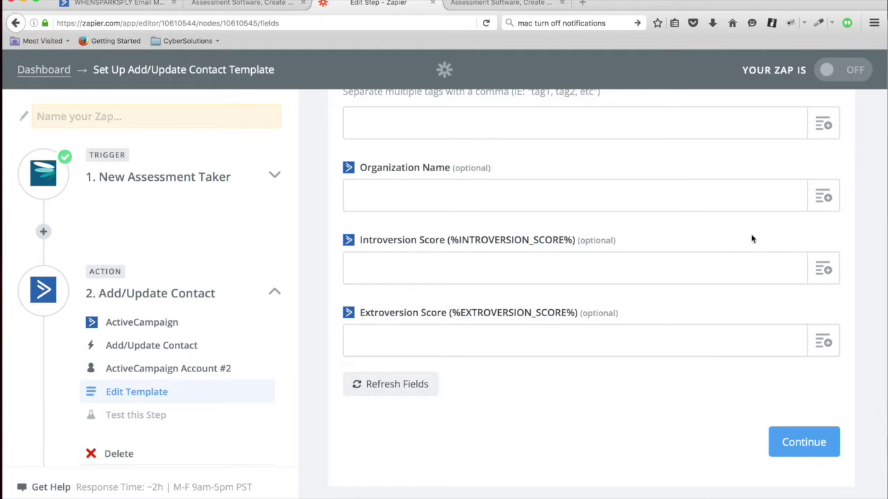
pyautogui.click(829, 272)
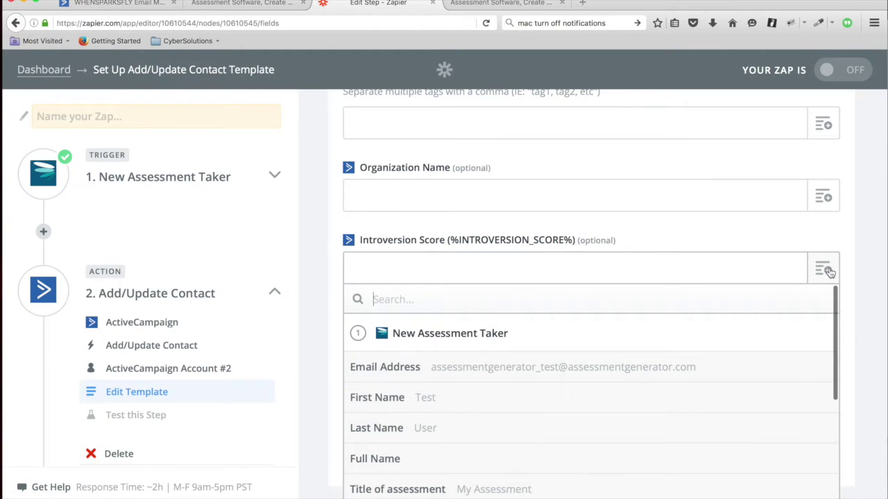
pyautogui.scroll(-5, 564, 451)
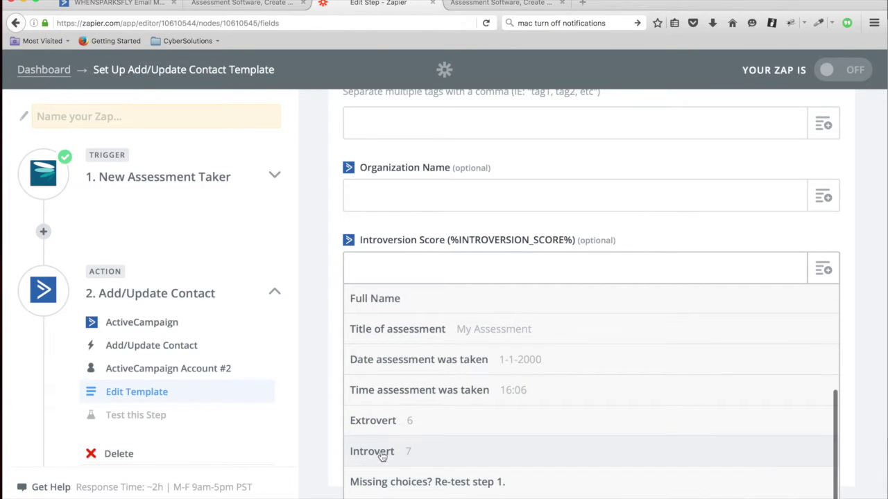
pyautogui.click(380, 455)
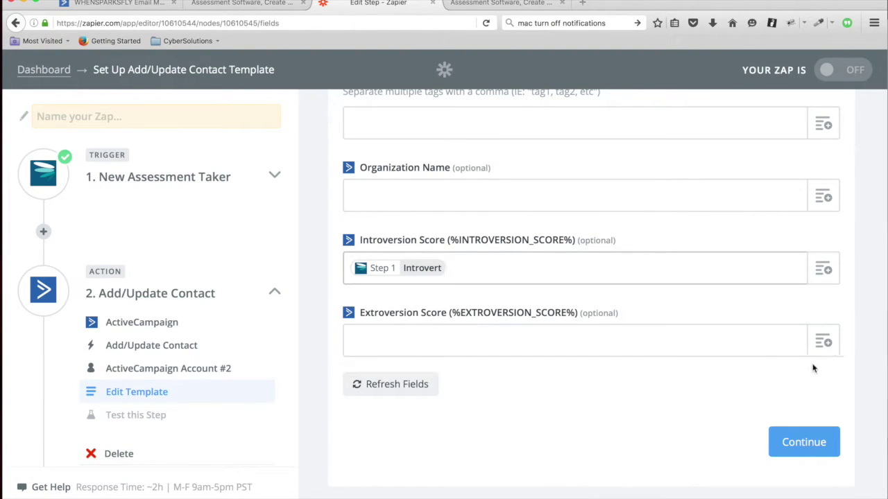
pyautogui.click(823, 340)
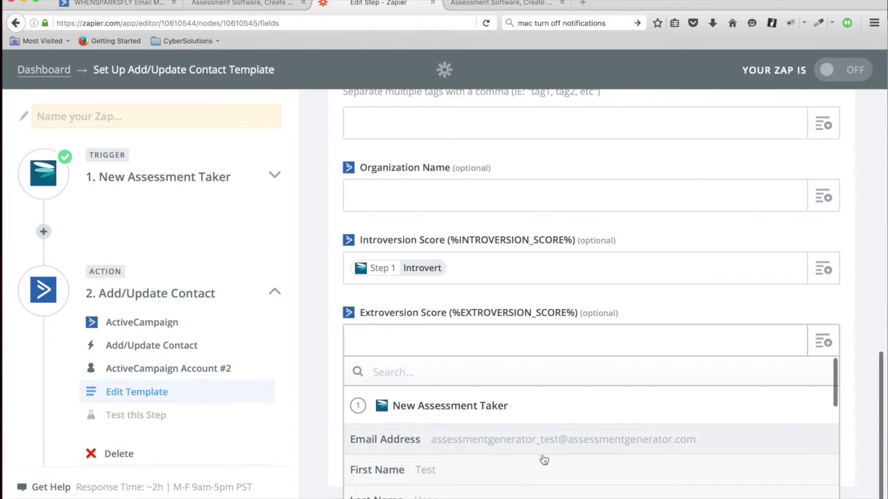
pyautogui.scroll(-5, 544, 458)
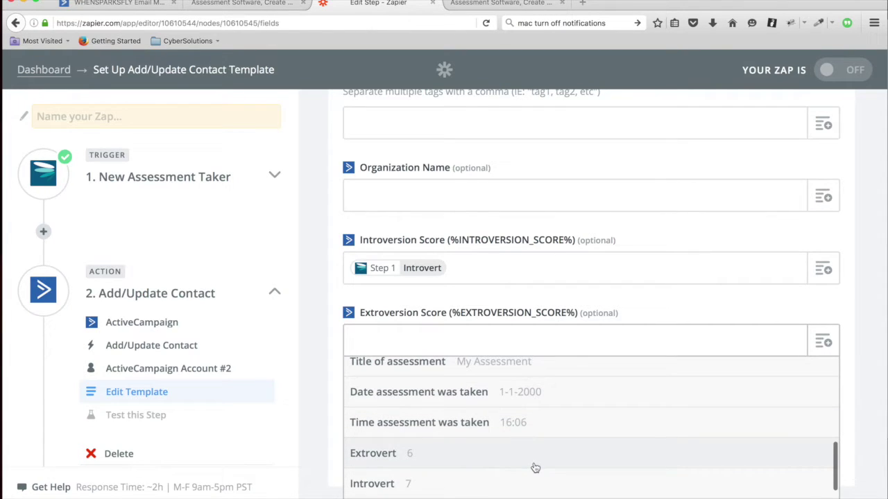
pyautogui.click(384, 458)
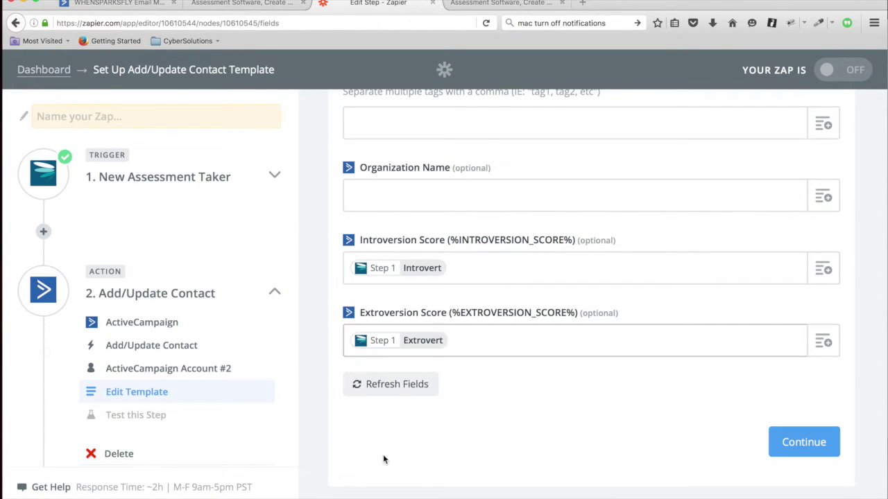
# Review the sample contact (Introversion 7, Extroversion 6) and create it in ActiveCampaign as a test.
pyautogui.click(804, 443)
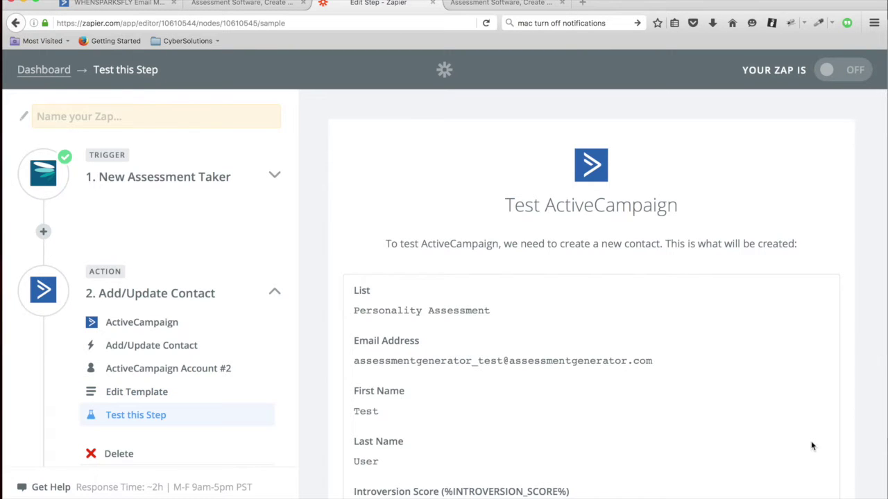
pyautogui.scroll(-5, 874, 425)
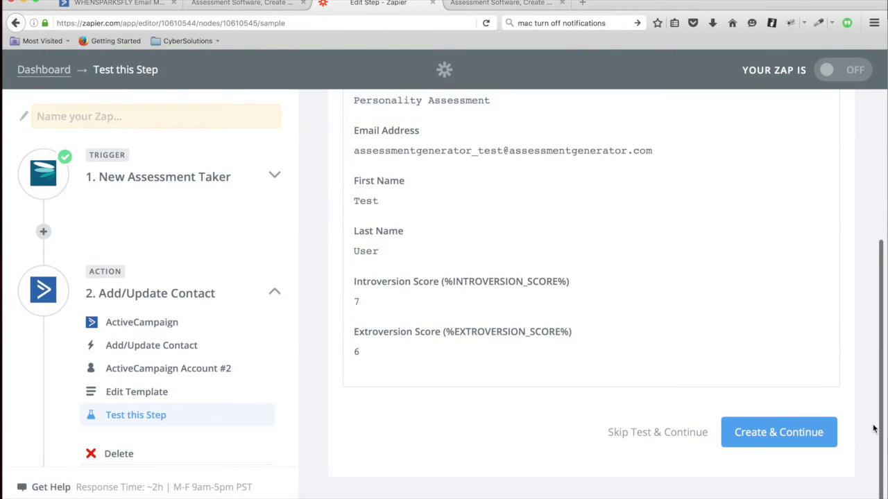
pyautogui.scroll(5, 874, 429)
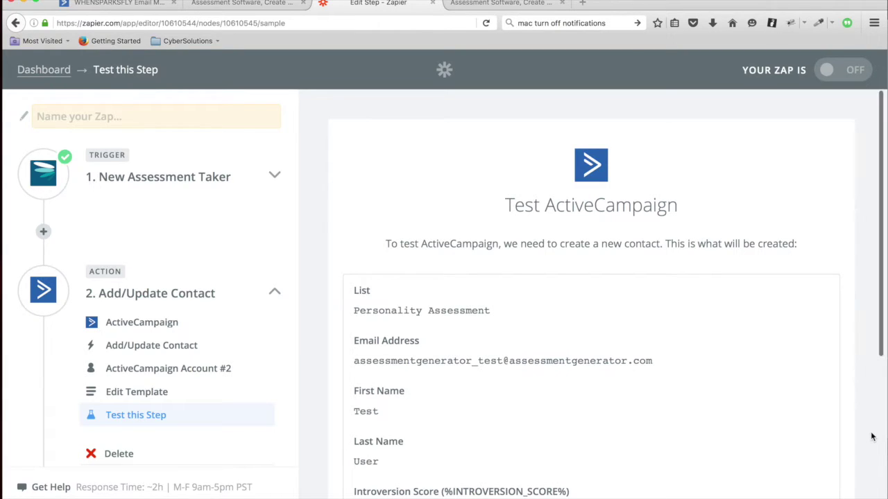
pyautogui.scroll(-5, 871, 436)
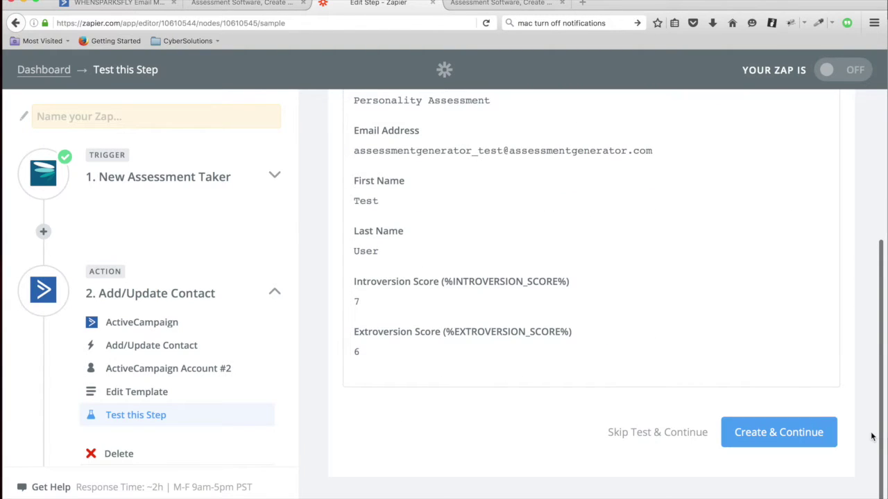
pyautogui.click(775, 433)
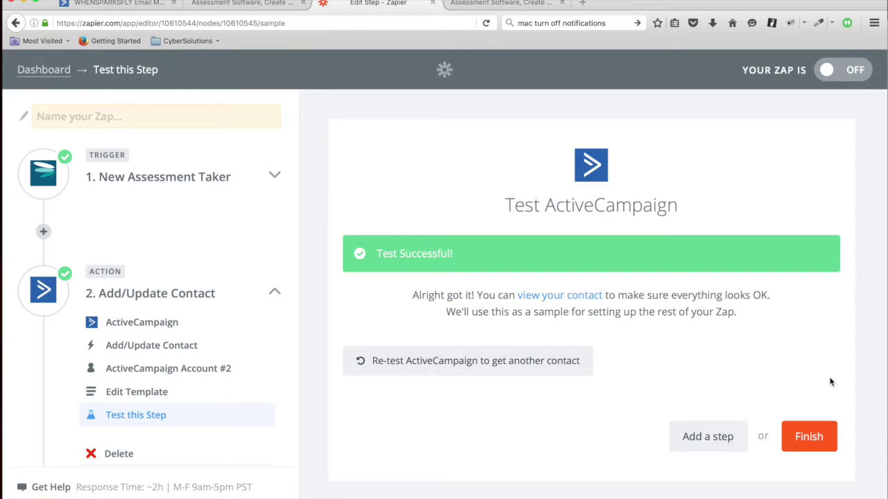
# Name the Zap 'Personality Assessment', switch it on, and view it on the dashboard.
pyautogui.click(808, 444)
pyautogui.click(511, 299)
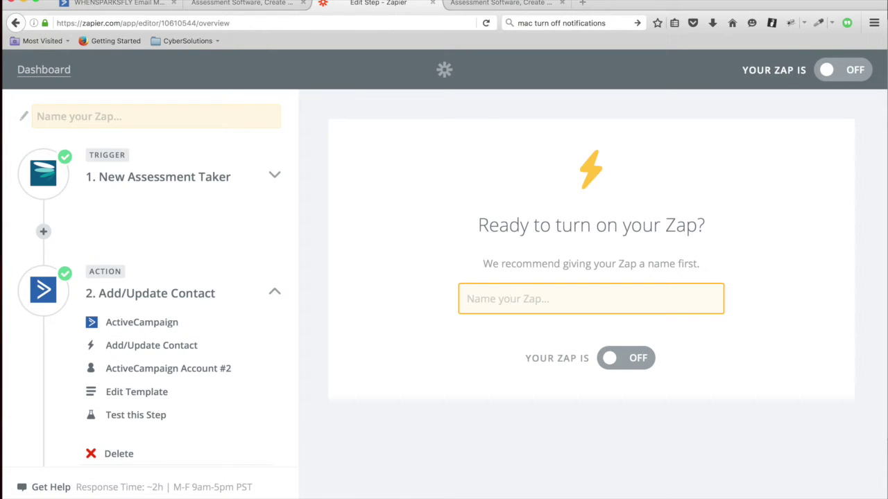
pyautogui.write('Personali')
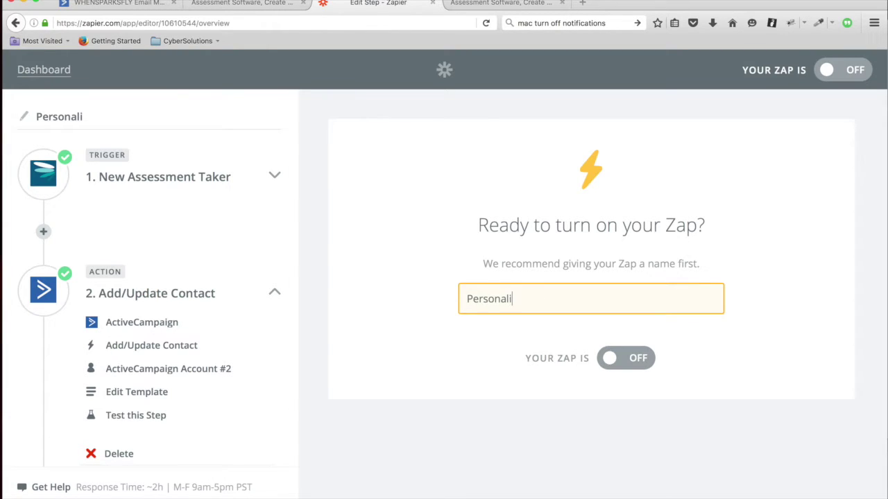
pyautogui.write('ty Assessment')
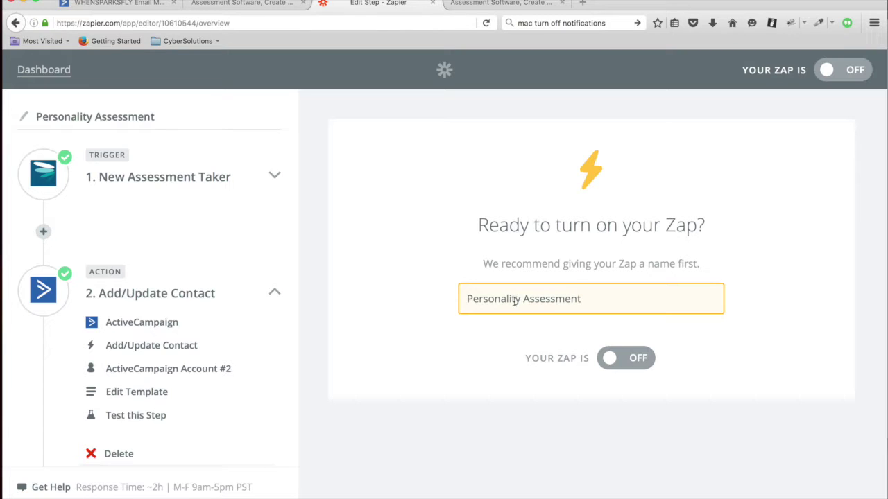
pyautogui.click(635, 359)
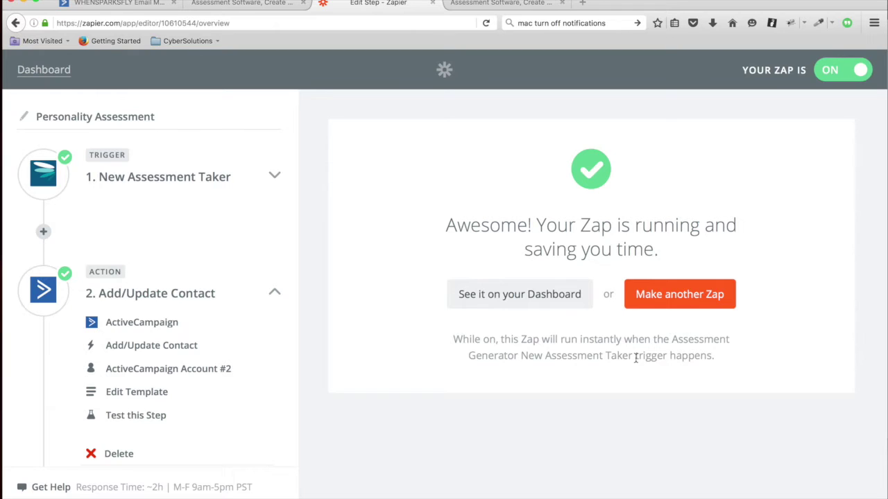
pyautogui.click(545, 295)
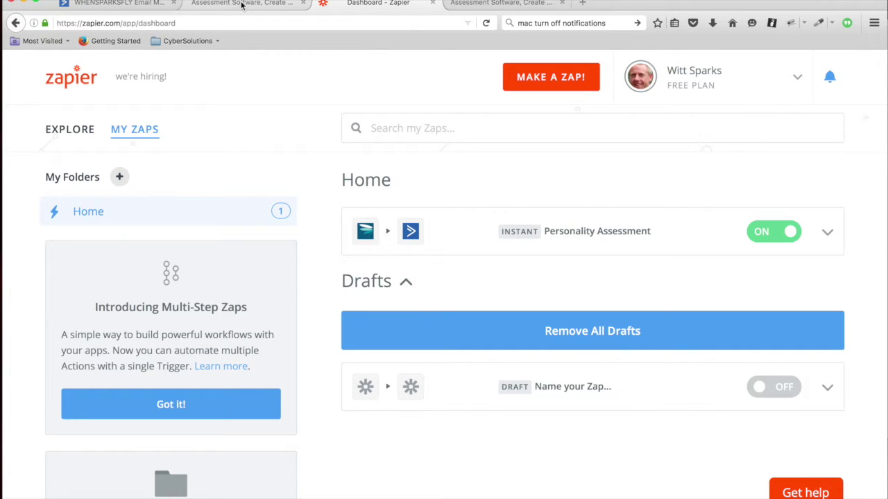
# Copy the Personality Assessment's public URL from its Add to site option.
pyautogui.click(242, 4)
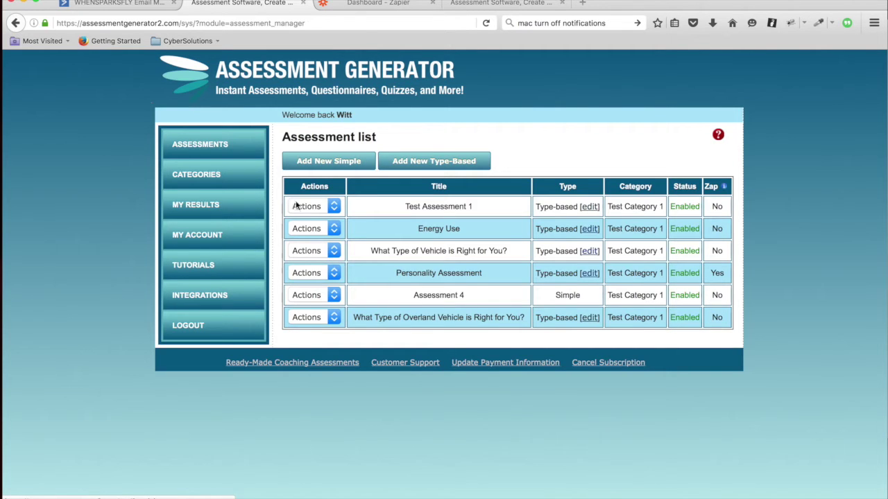
pyautogui.click(333, 274)
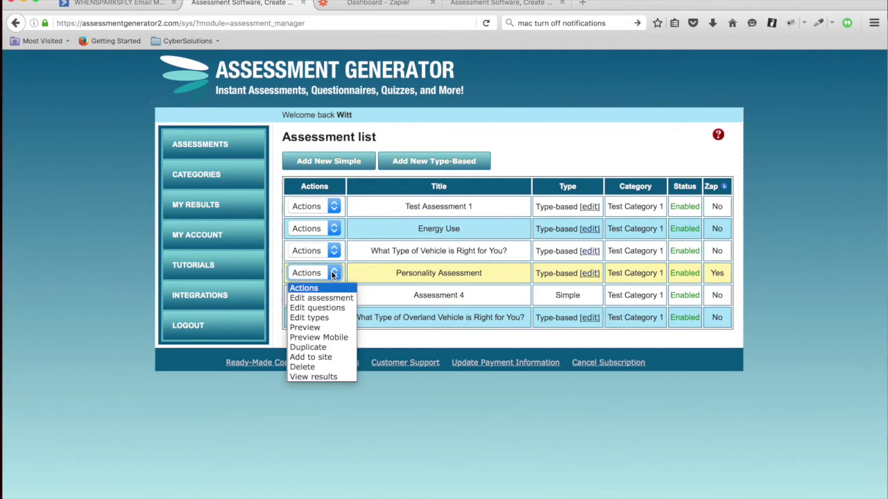
pyautogui.click(319, 358)
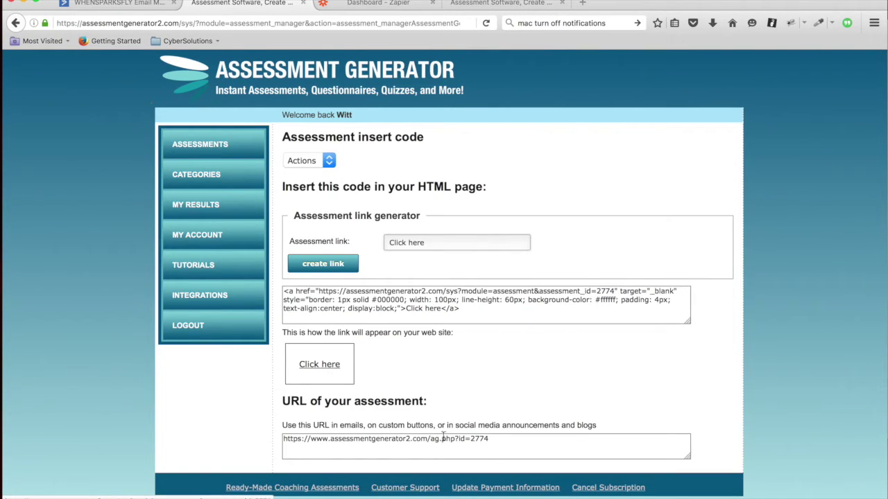
pyautogui.moveTo(498, 441); pyautogui.dragTo(271, 441)
pyautogui.hotkey('ctrl', 'c')
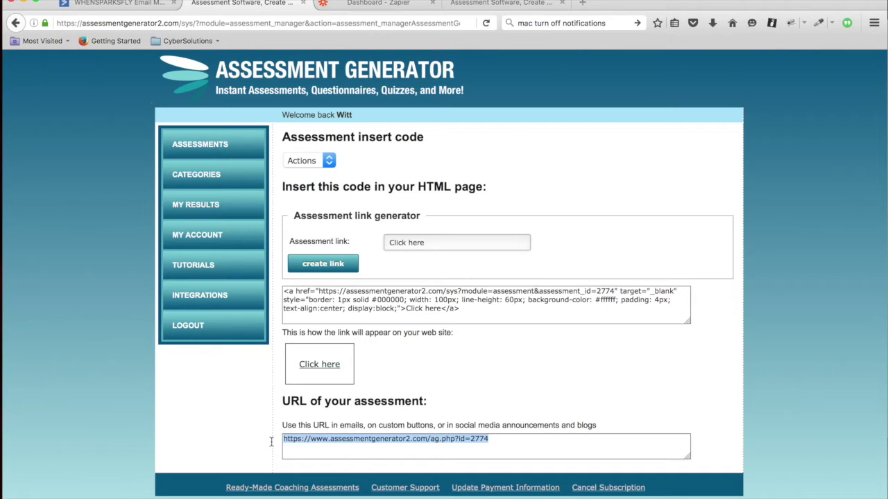
# Log out and load the copied assessment URL in the address bar.
pyautogui.click(187, 328)
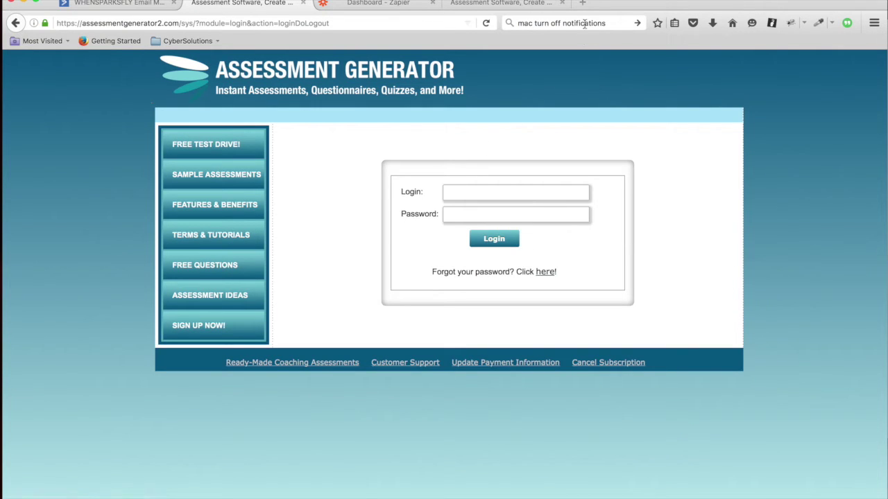
pyautogui.click(346, 21)
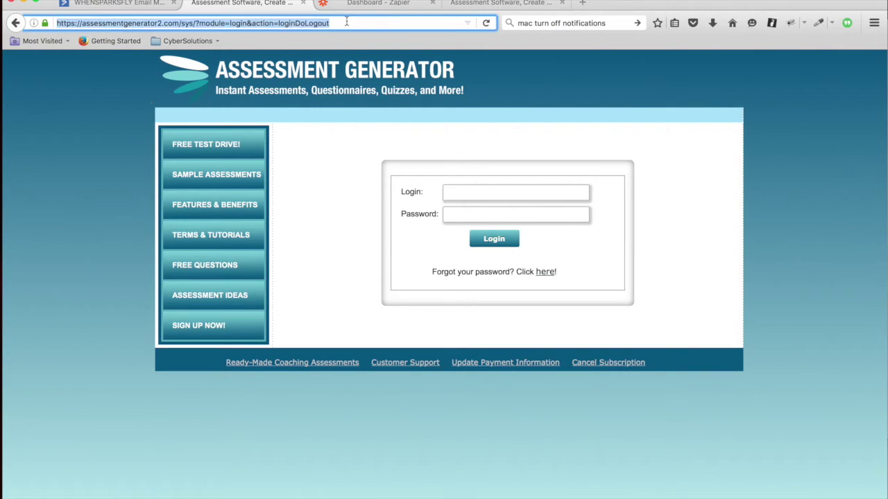
pyautogui.hotkey('ctrl', 'v')
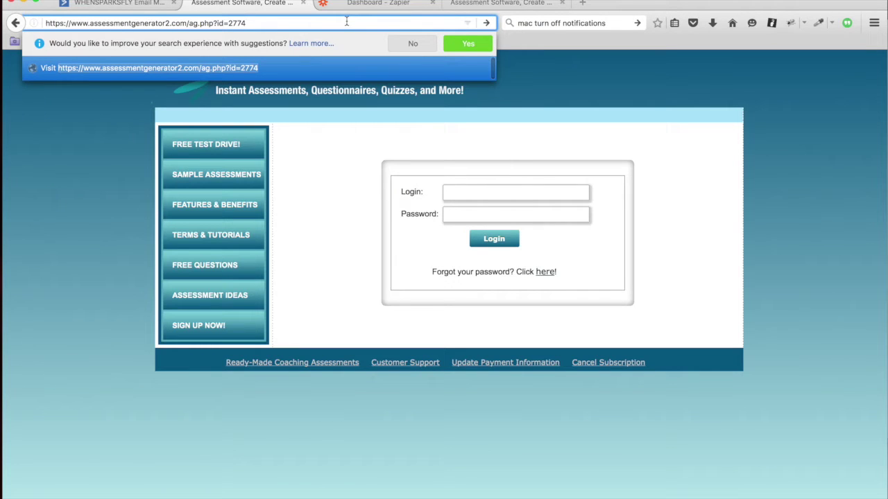
pyautogui.press('Return')
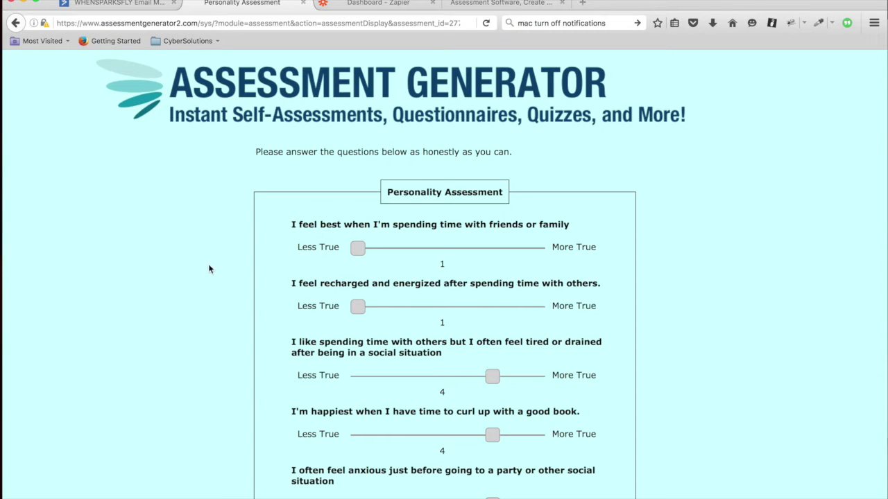
# Submit the completed Personality Assessment answers.
pyautogui.scroll(-2, 210, 269)
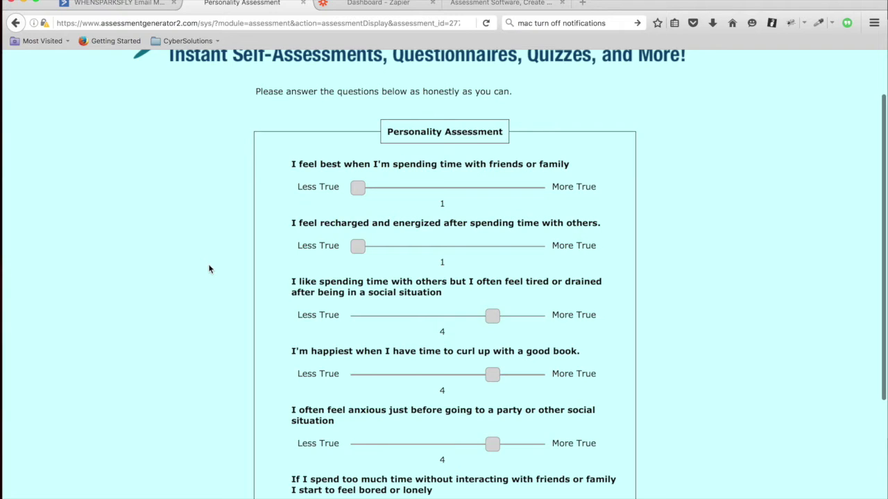
pyautogui.scroll(-1, 209, 269)
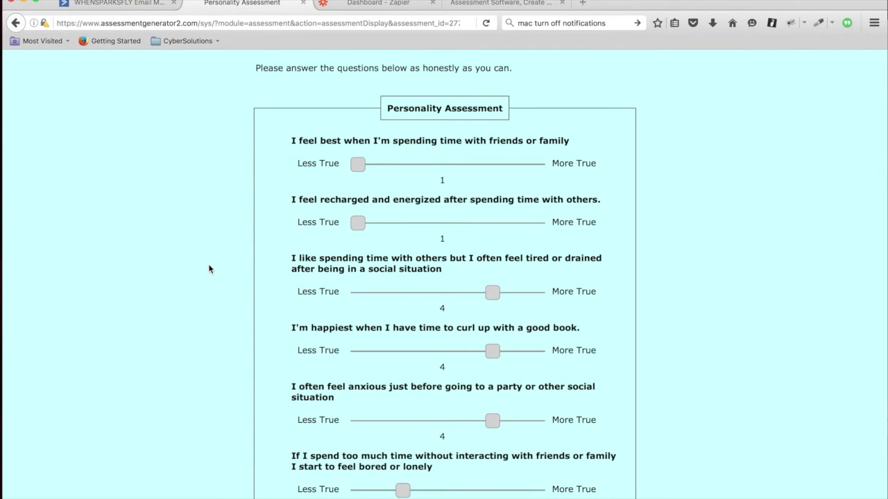
pyautogui.scroll(-2, 210, 269)
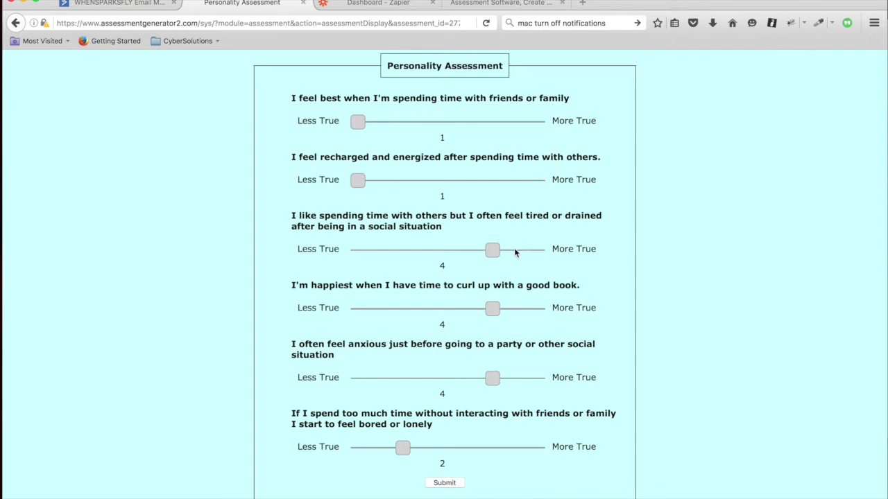
pyautogui.scroll(-2, 378, 445)
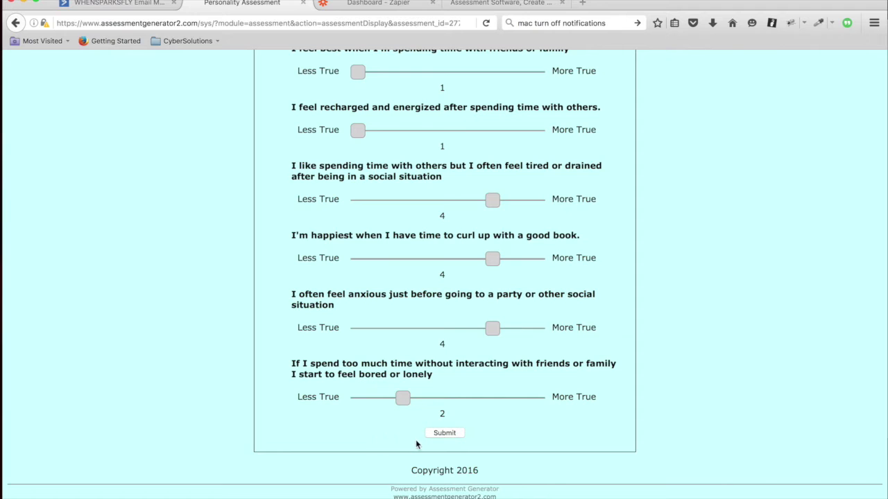
pyautogui.click(445, 434)
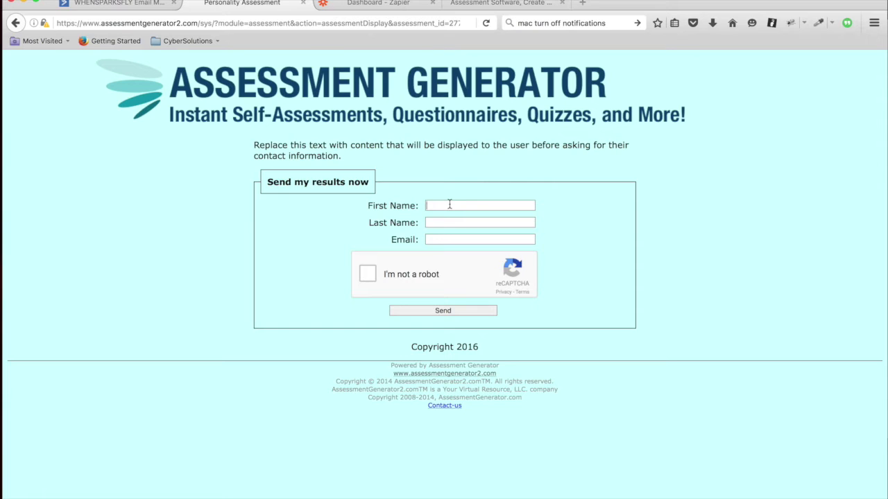
# Enter the test taker's first name, last name and e-mail, pass the robot check, and send.
pyautogui.write('Test')
pyautogui.press('Tab')
pyautogui.write('User')
pyautogui.press('Tab')
pyautogui.write('test')
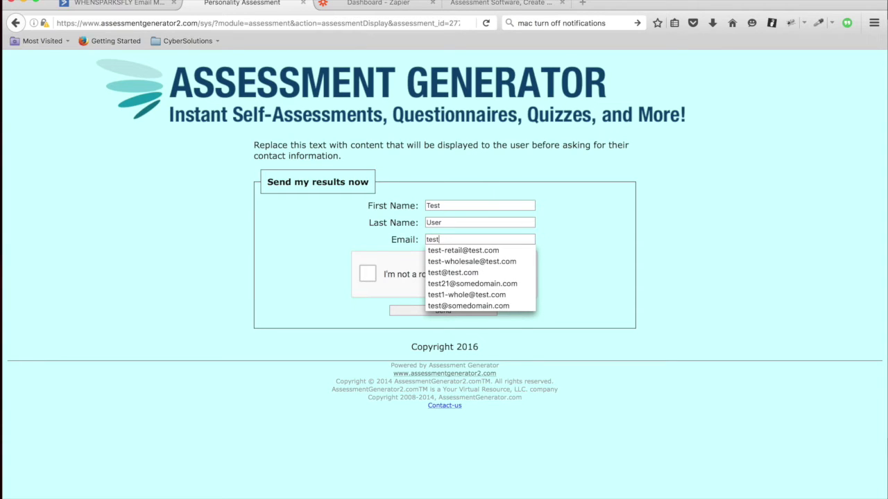
pyautogui.write('@test.com')
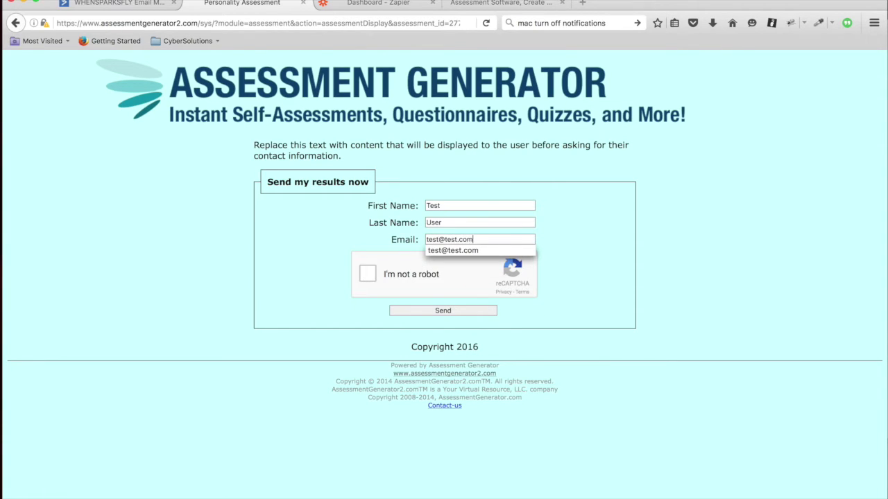
pyautogui.press('Tab')
pyautogui.click(375, 276)
pyautogui.click(437, 312)
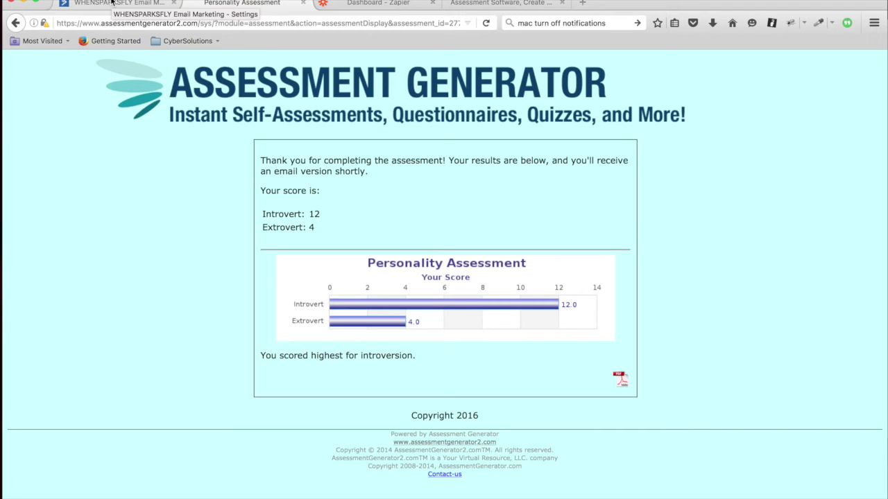
# Open the Personality Assessment list's Introverts segment and view its contacts.
pyautogui.click(111, 2)
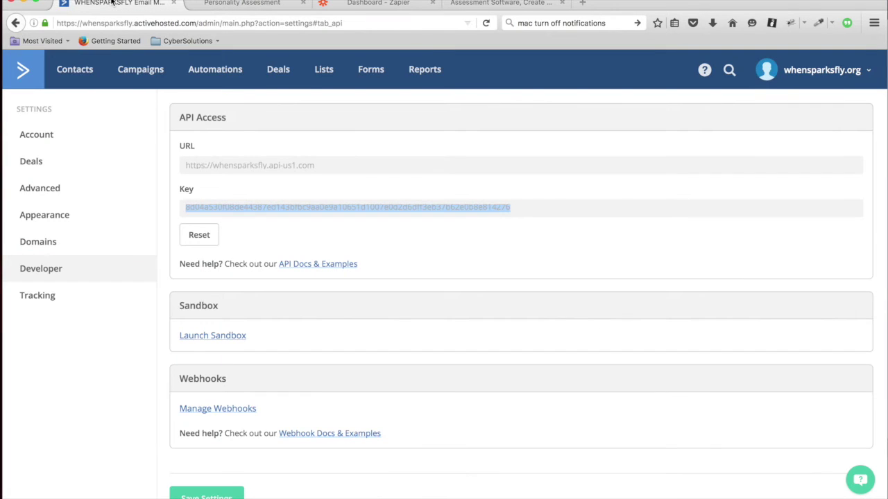
pyautogui.click(324, 70)
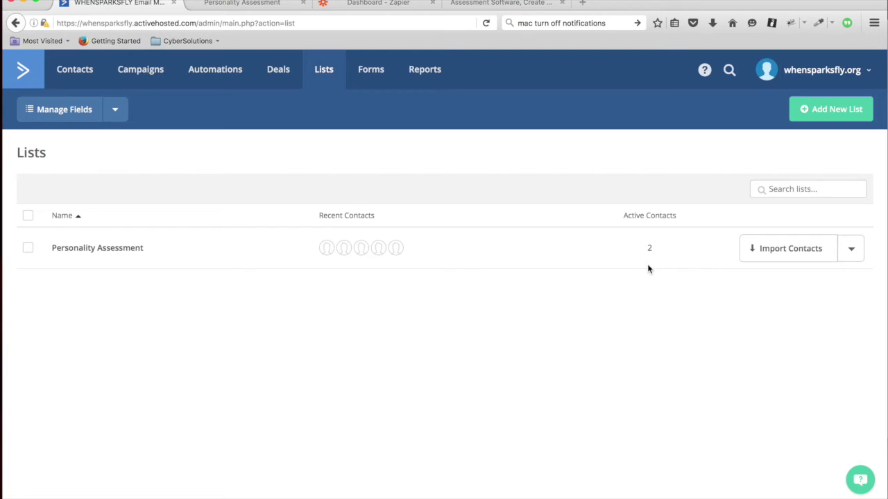
pyautogui.click(851, 251)
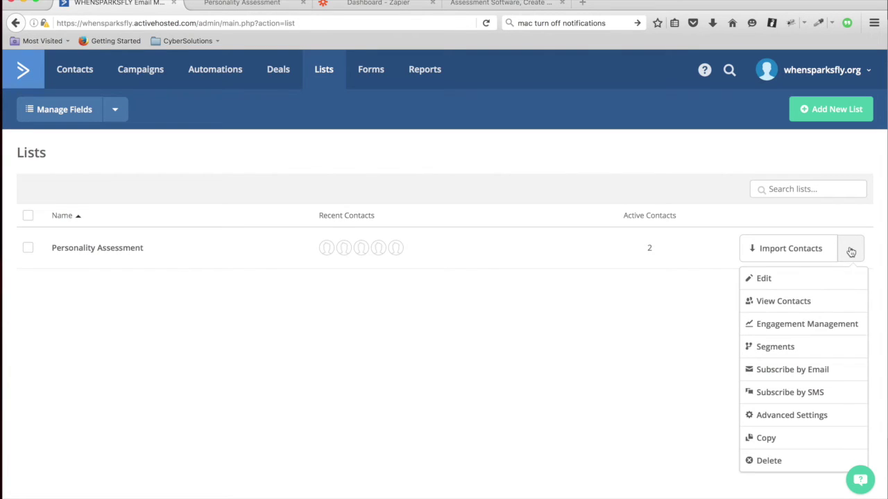
pyautogui.click(785, 346)
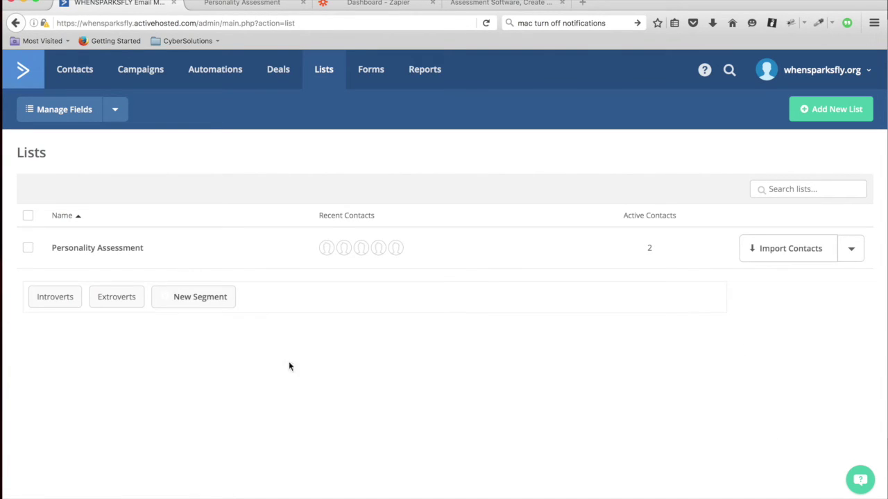
pyautogui.click(67, 300)
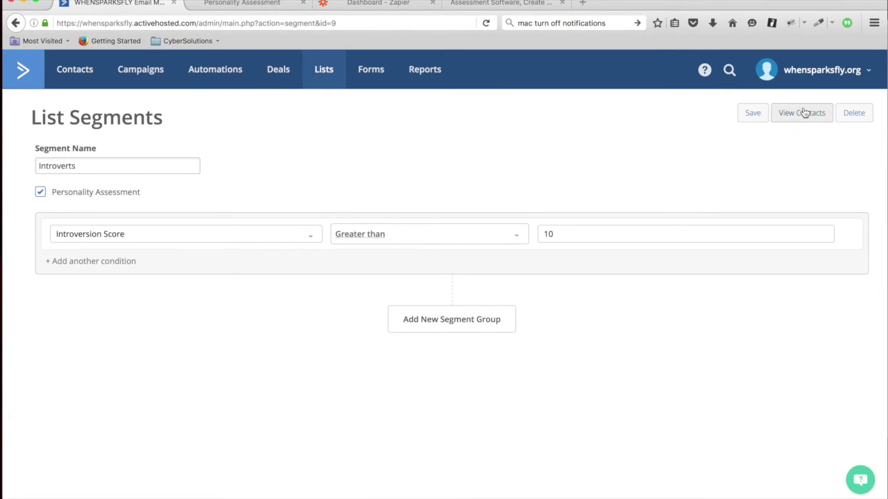
pyautogui.click(802, 112)
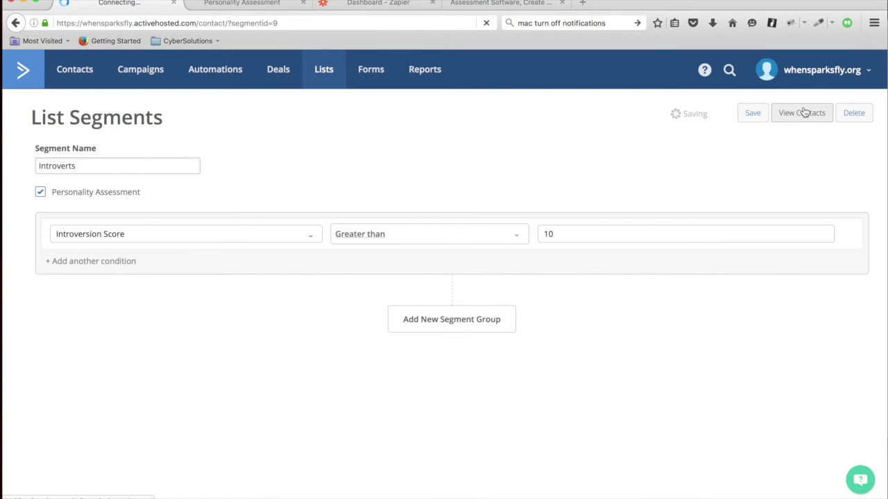